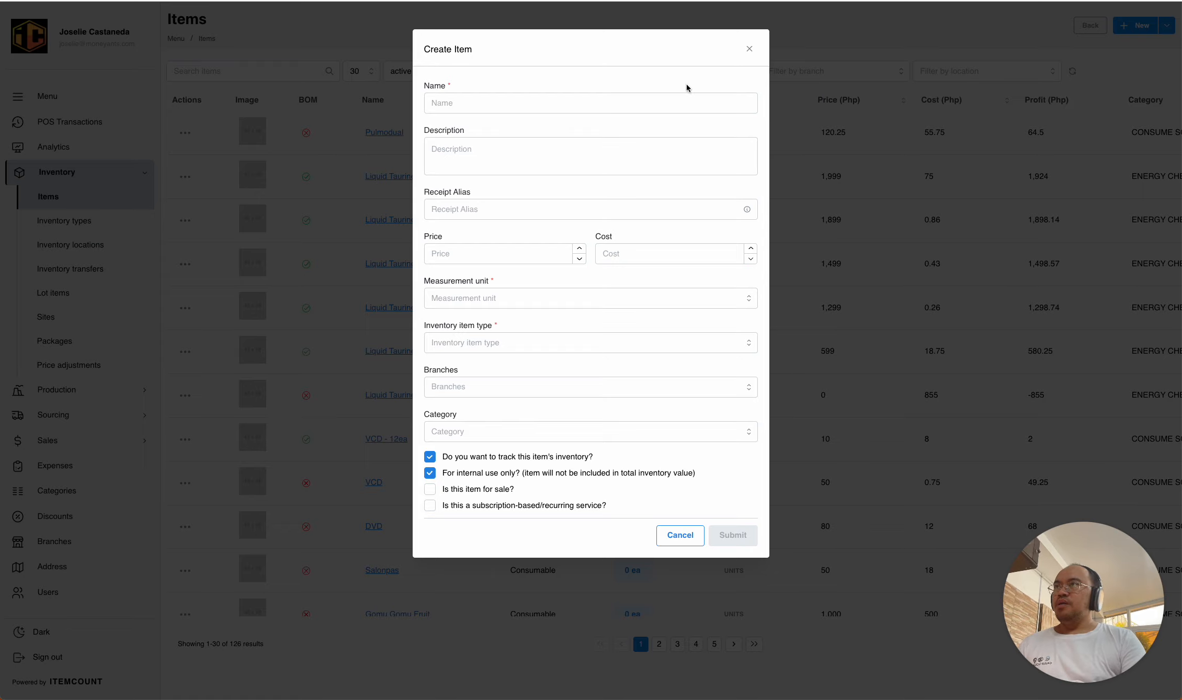
Enter "Irradiated Mir" as the new item's name
{"action": "left_click", "coordinate": [680, 98]}
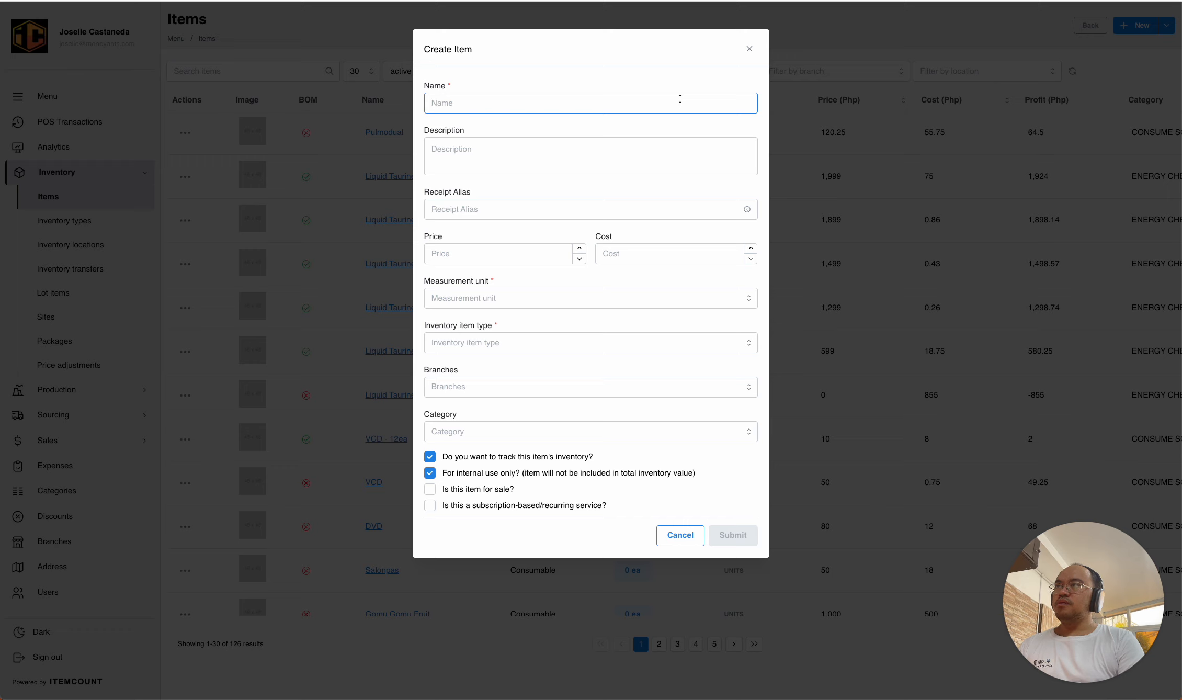
{"action": "type", "text": "Irra"}
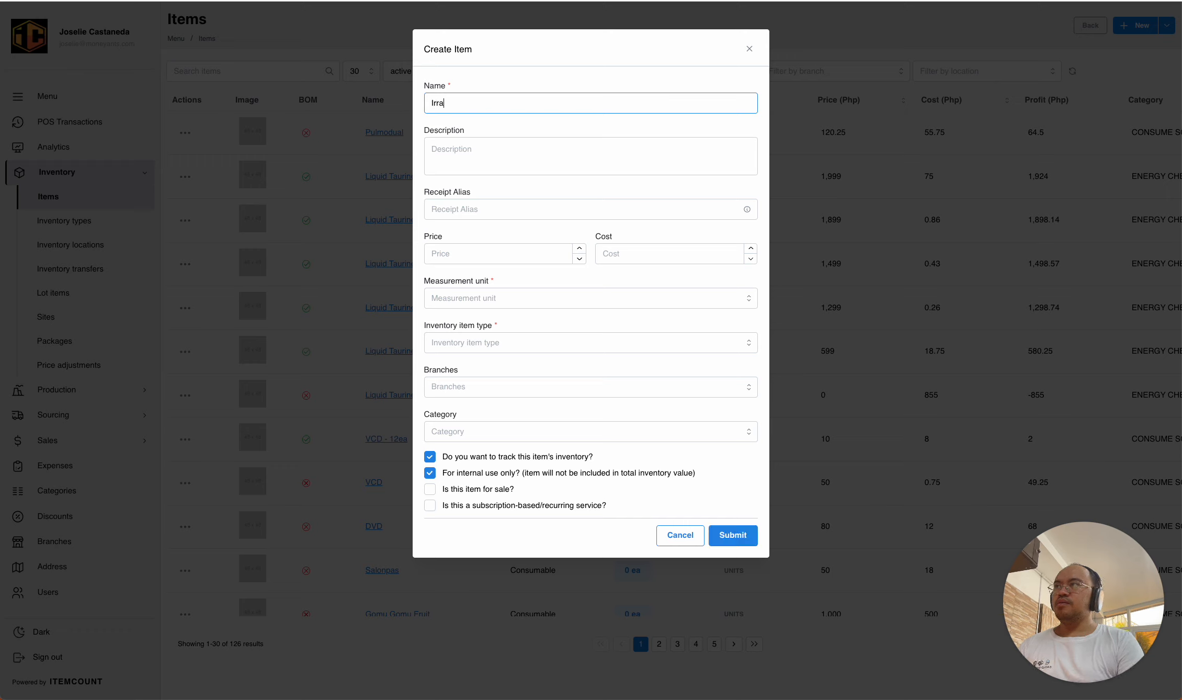
{"action": "type", "text": "diated Mir"}
Copy the item name into the description and extend it to read "Irradiated Mir - Handle with care"
{"action": "key", "text": "ctrl+a"}
{"action": "key", "text": "ctrl+c"}
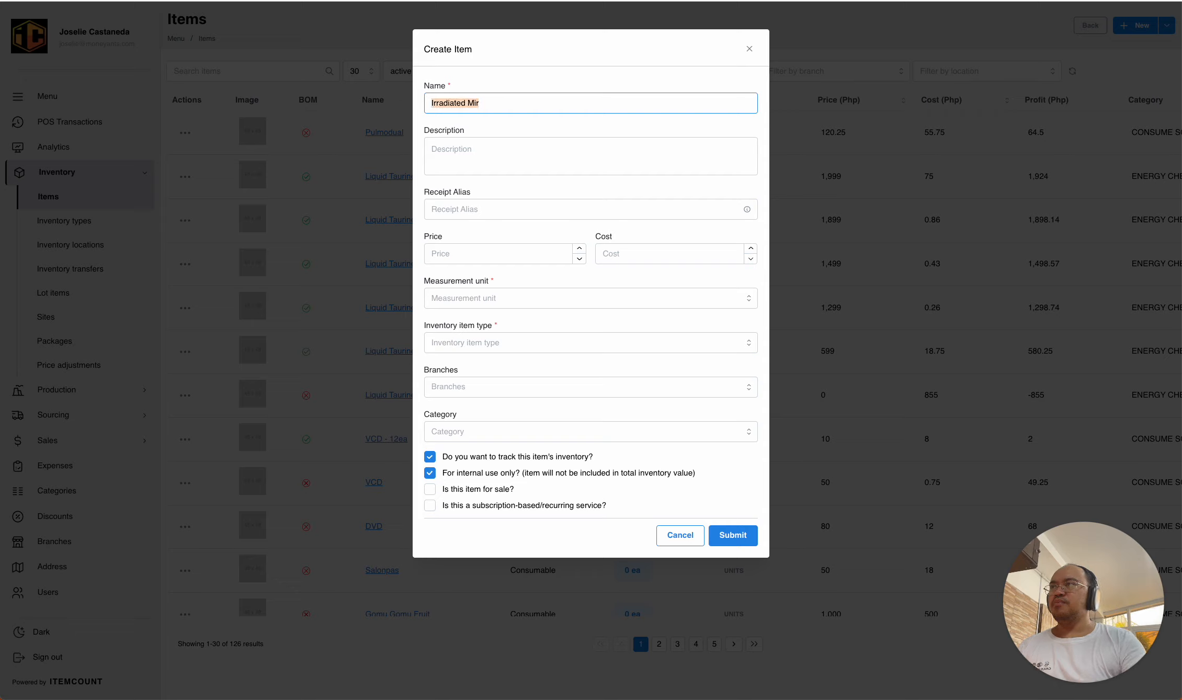
{"action": "left_click", "coordinate": [691, 161]}
{"action": "key", "text": "ctrl+v"}
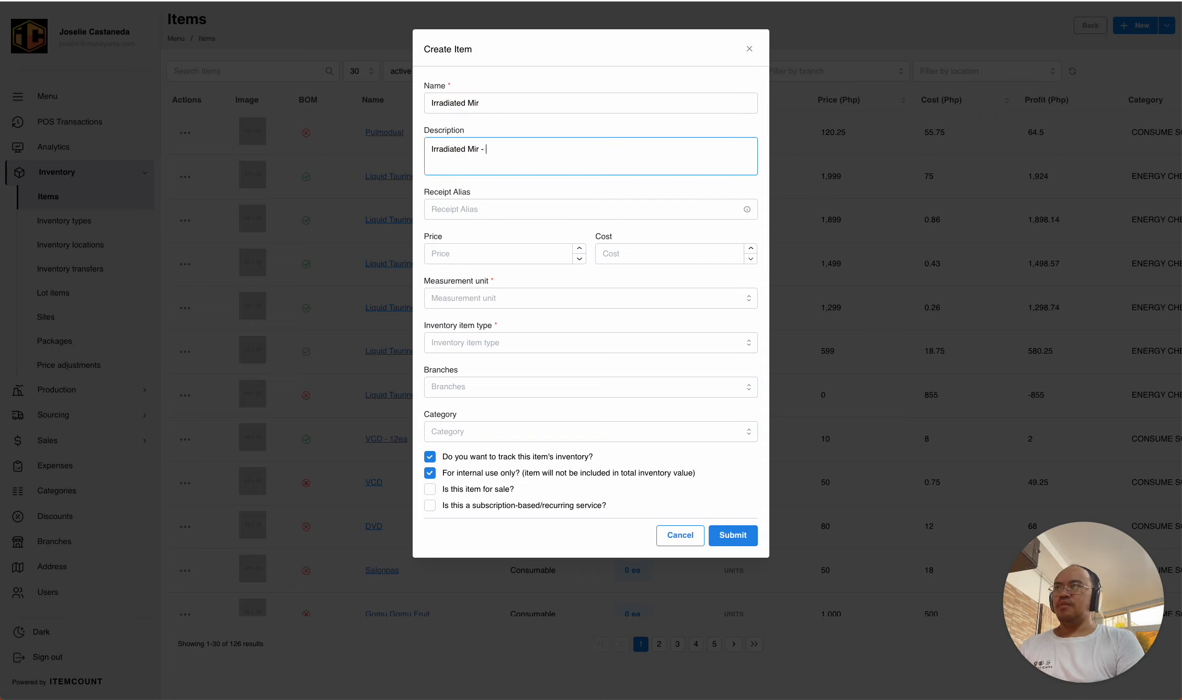
{"action": "type", "text": "- Handle w "}
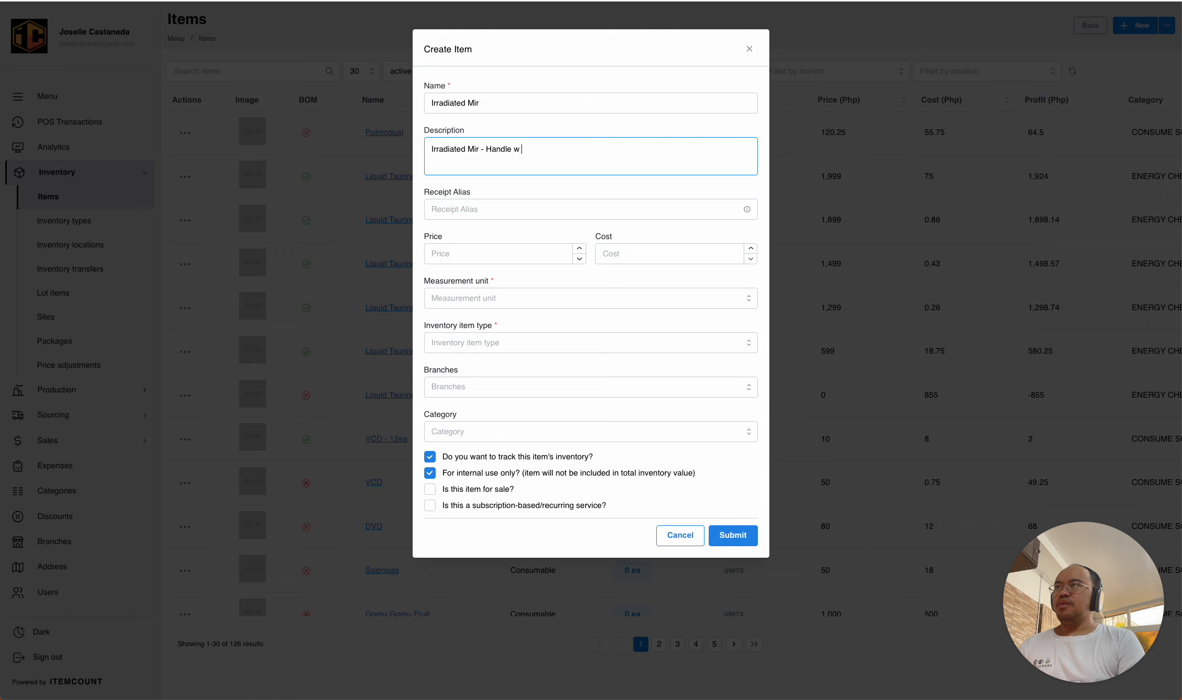
{"action": "type", "text": "Care"}
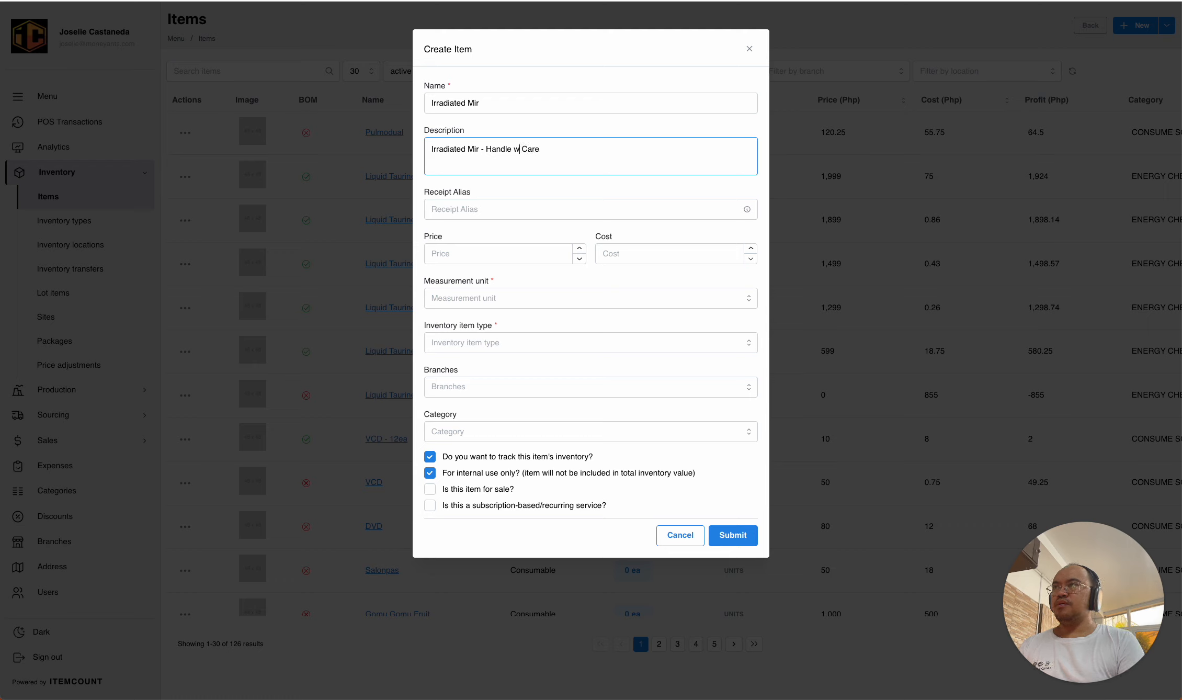
{"action": "left_click", "coordinate": [524, 151]}
{"action": "type", "text": "ith"}
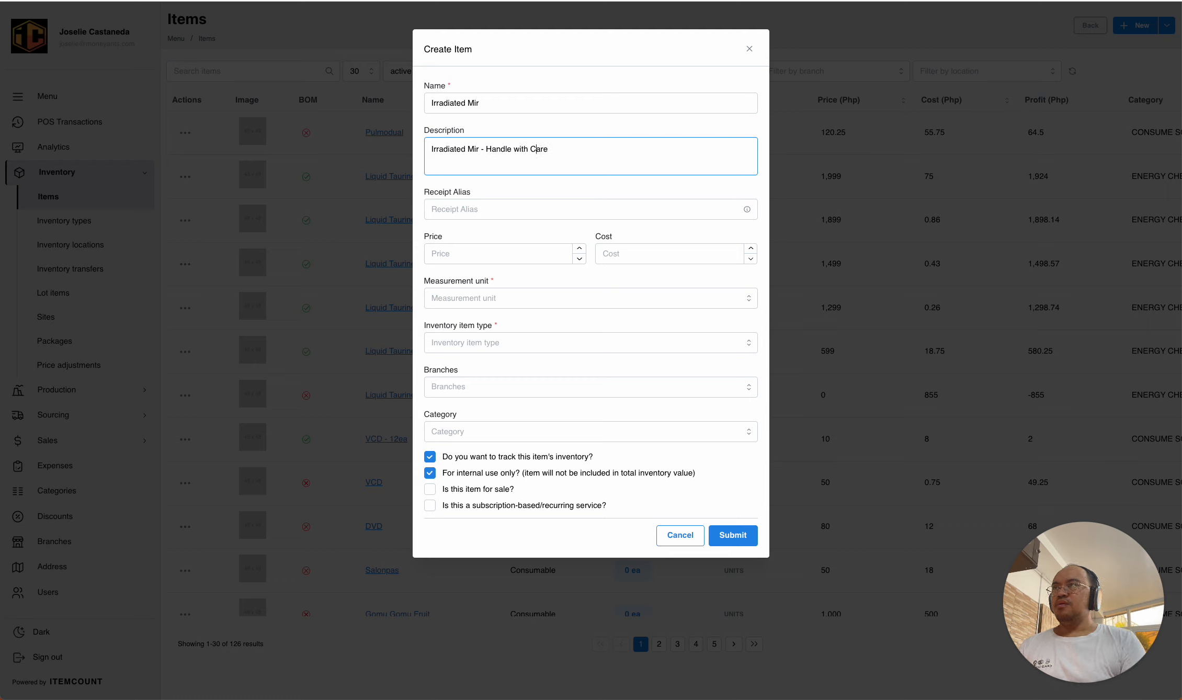
{"action": "left_click", "coordinate": [538, 149]}
{"action": "key", "text": "BackSpace"}
{"action": "type", "text": "c"}
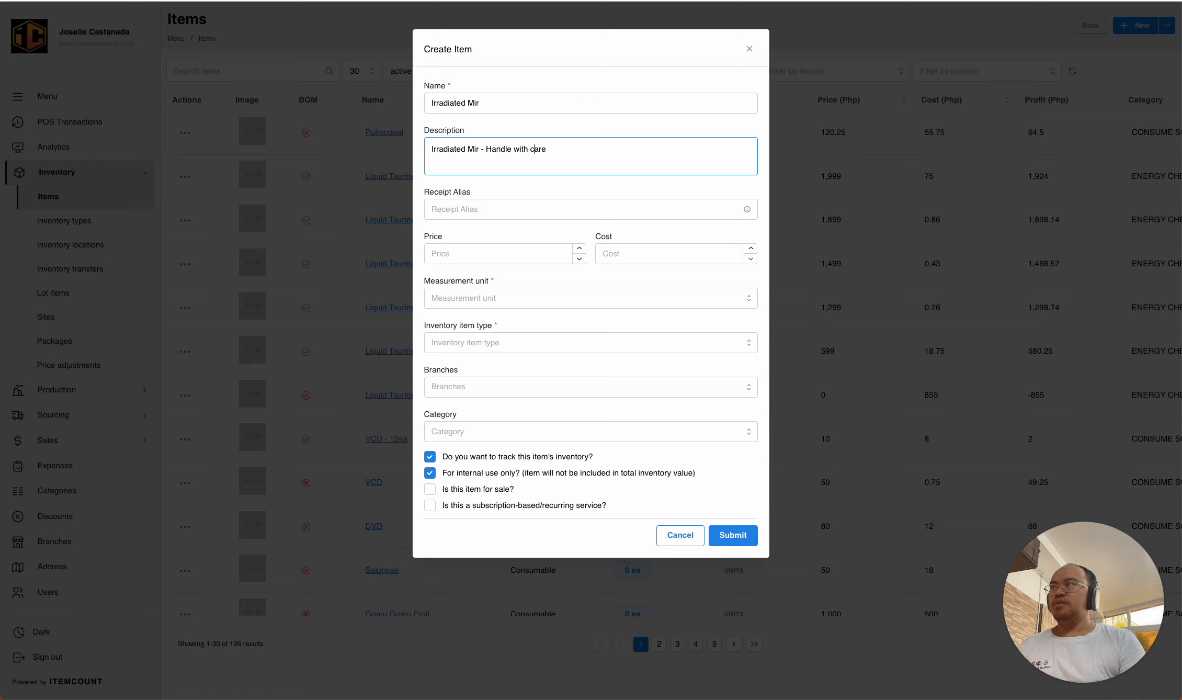
Set the item's receipt alias to IRM and its measurement unit to grams
{"action": "left_click", "coordinate": [551, 212]}
{"action": "type", "text": "IRM"}
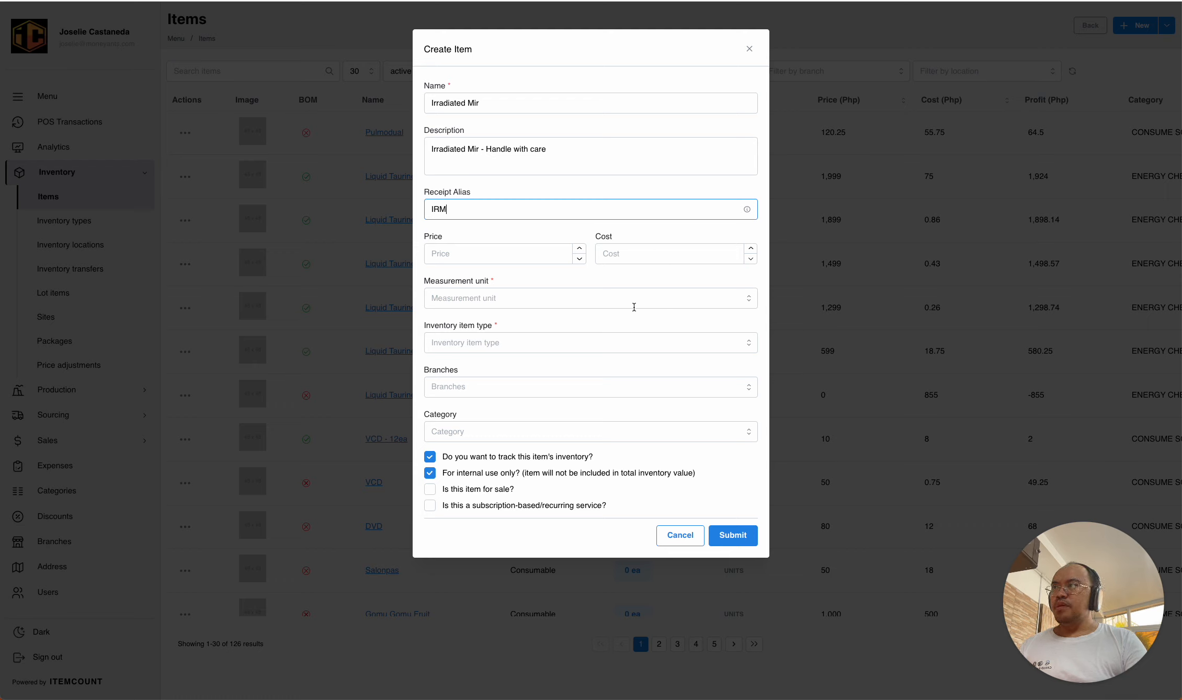
{"action": "left_click", "coordinate": [530, 299]}
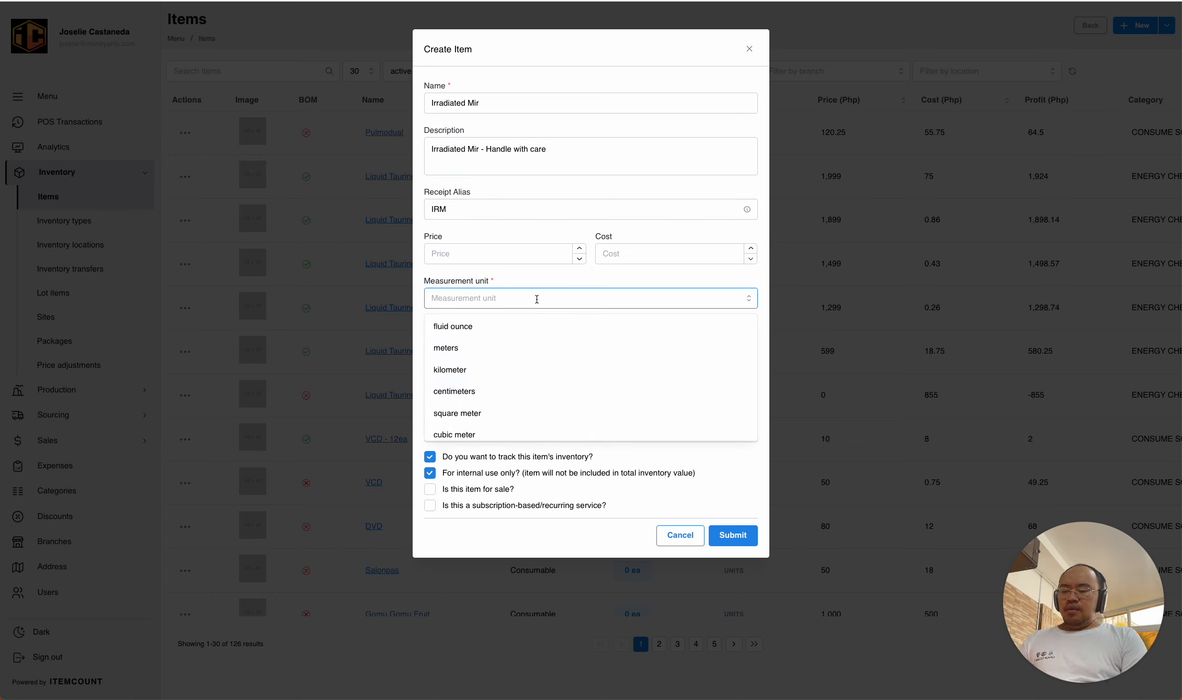
{"action": "type", "text": "gr"}
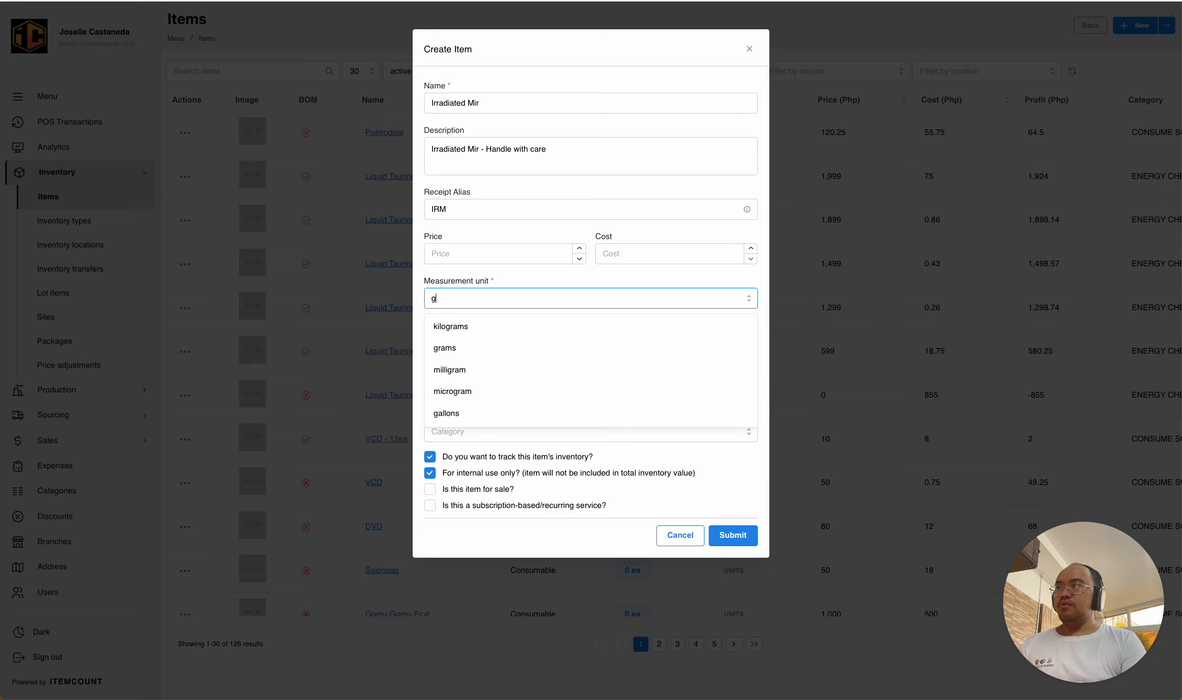
{"action": "left_click", "coordinate": [517, 355]}
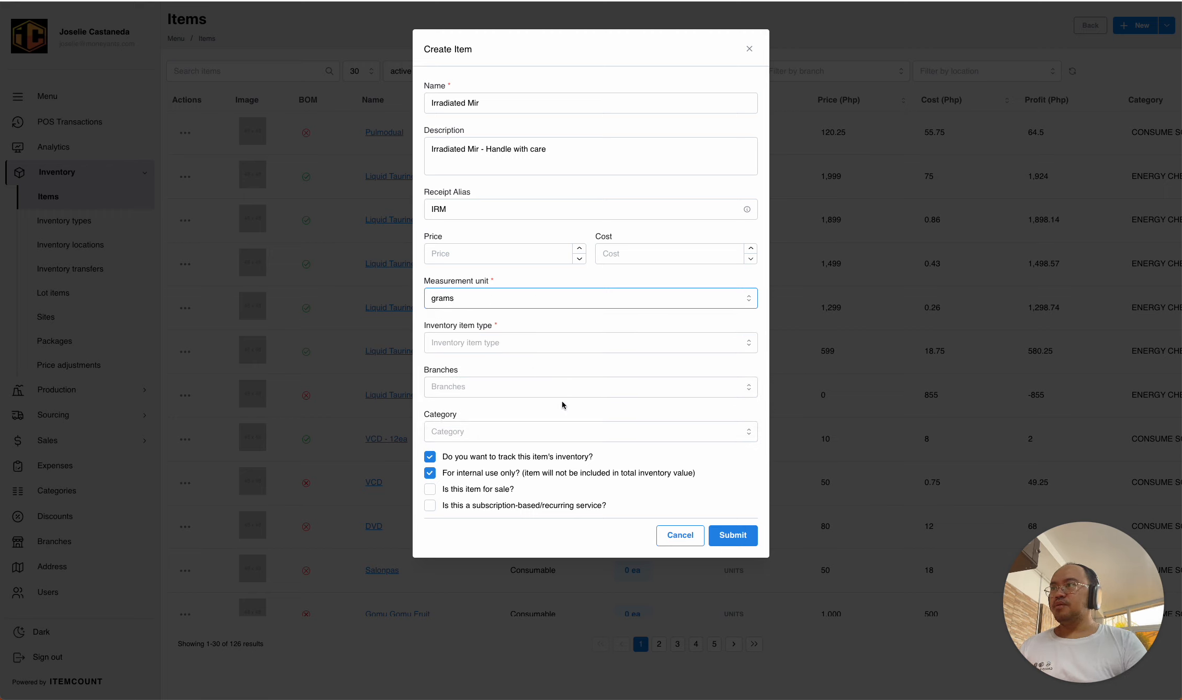
Set the inventory item type to Raw material
{"action": "left_click", "coordinate": [520, 345]}
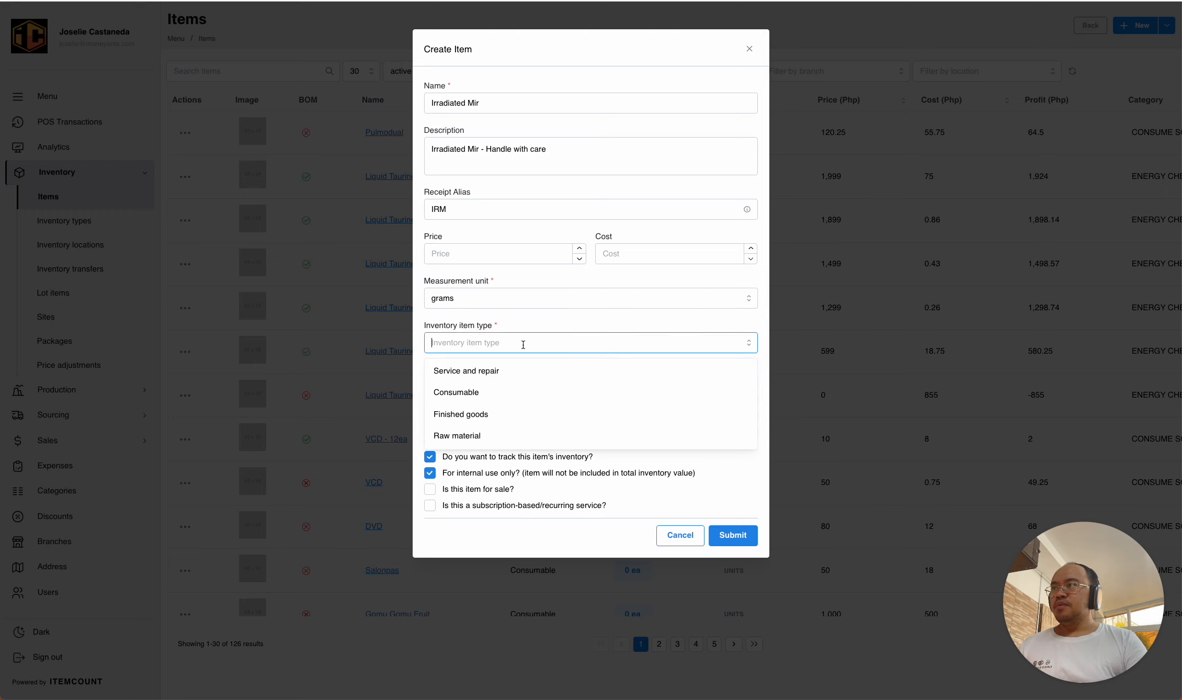
{"action": "left_click", "coordinate": [494, 392]}
{"action": "left_click", "coordinate": [488, 344]}
{"action": "left_click", "coordinate": [492, 428]}
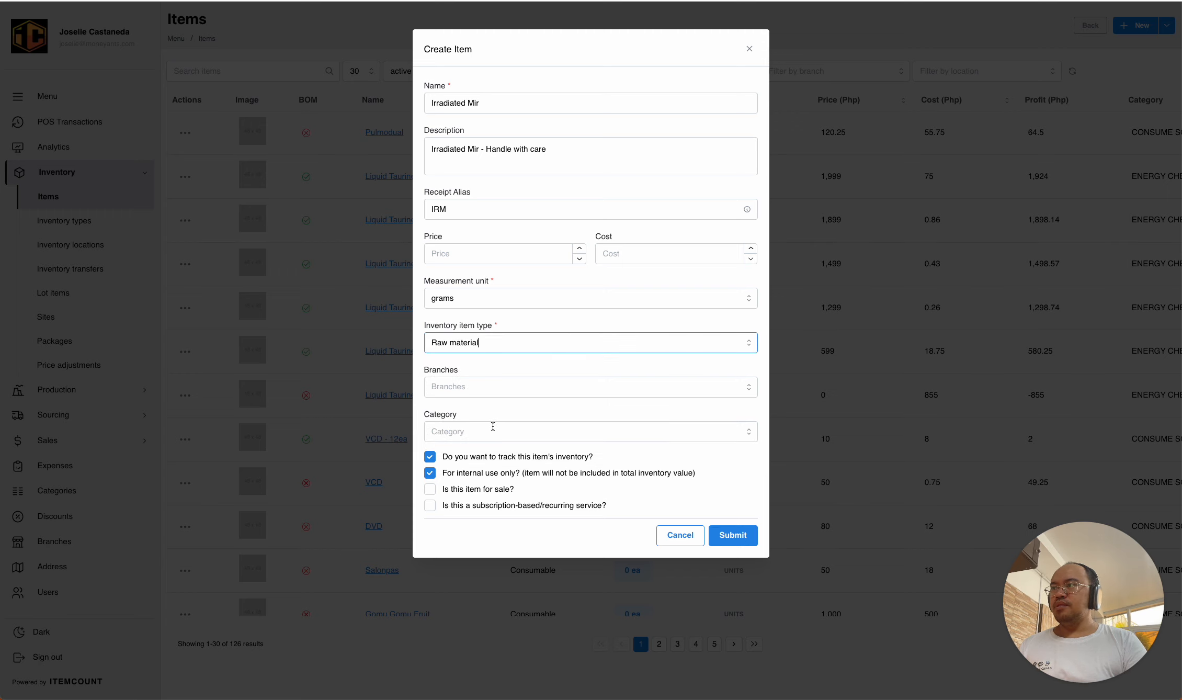
Assign the item to Branch B, Branch A and Branch S
{"action": "left_click", "coordinate": [459, 380]}
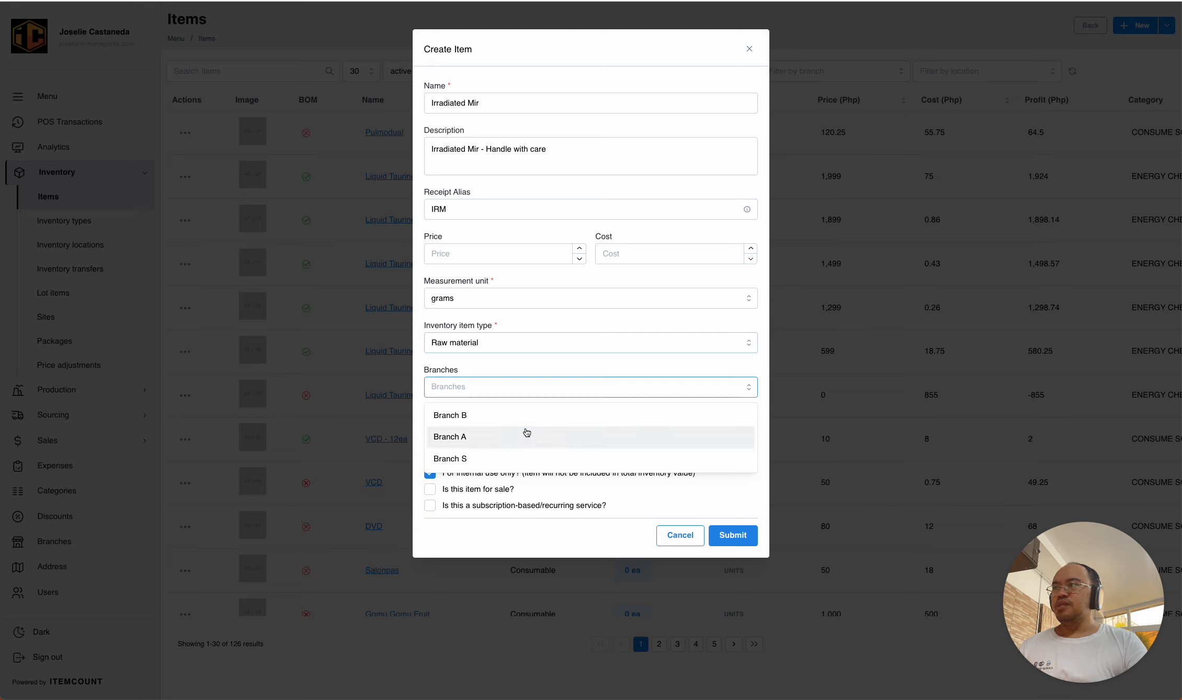
{"action": "left_click", "coordinate": [541, 415]}
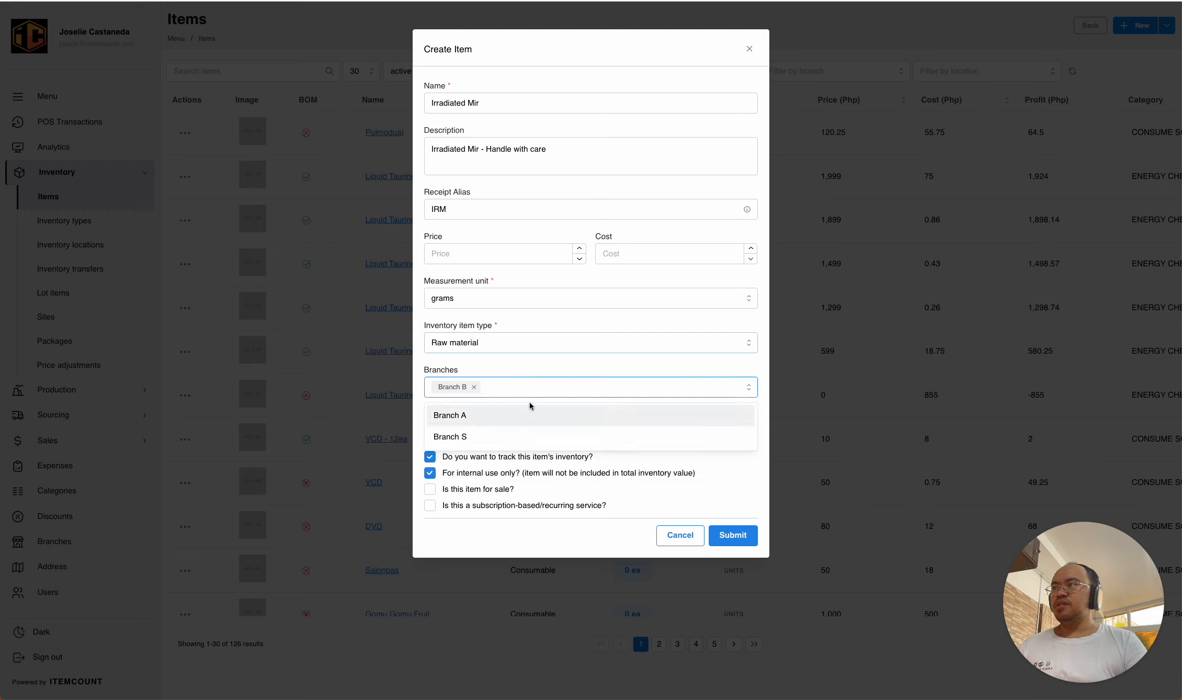
{"action": "left_click", "coordinate": [494, 422]}
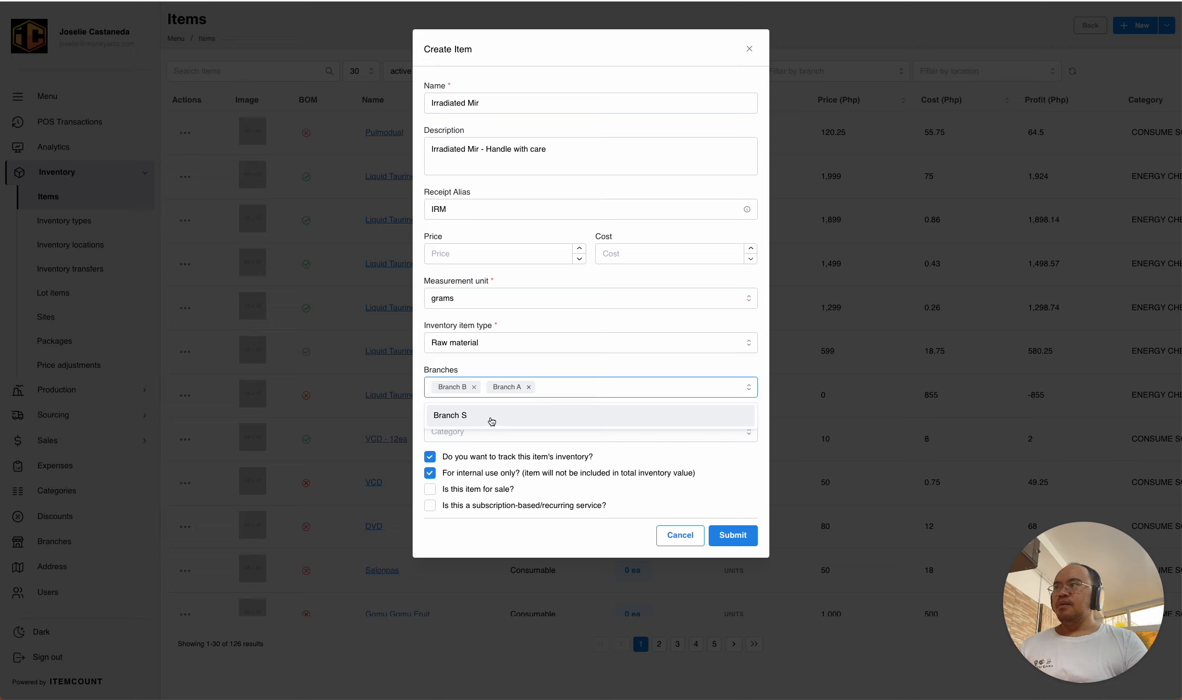
{"action": "left_click", "coordinate": [492, 421]}
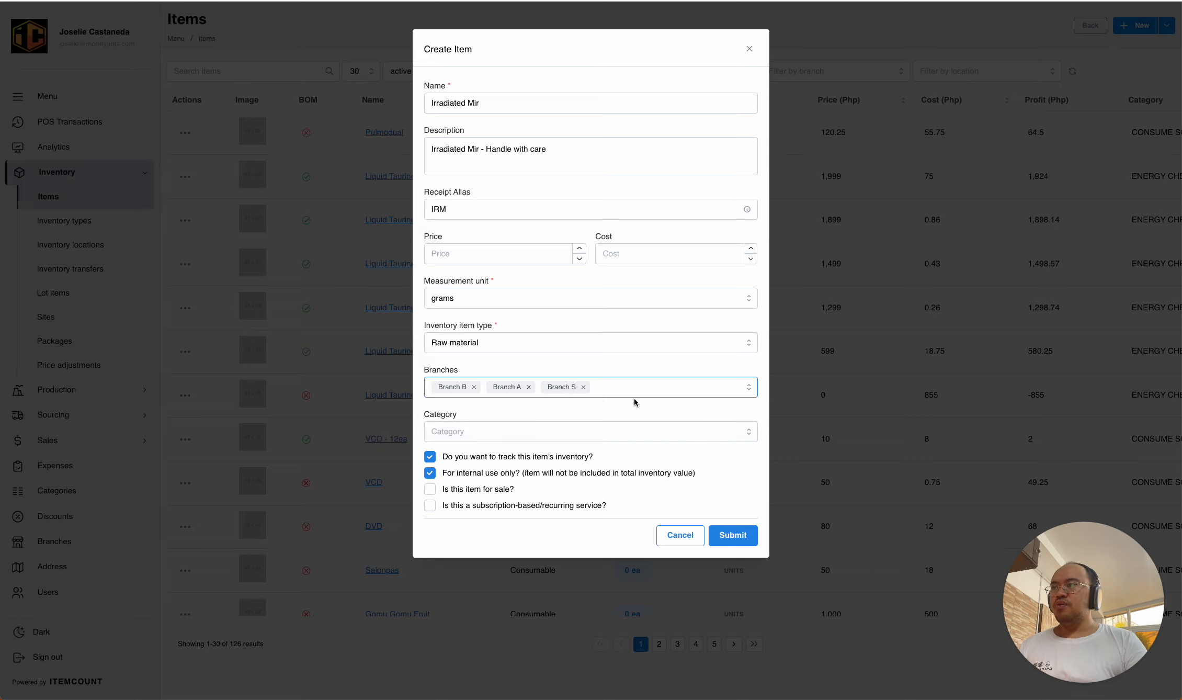
{"action": "left_click", "coordinate": [502, 368]}
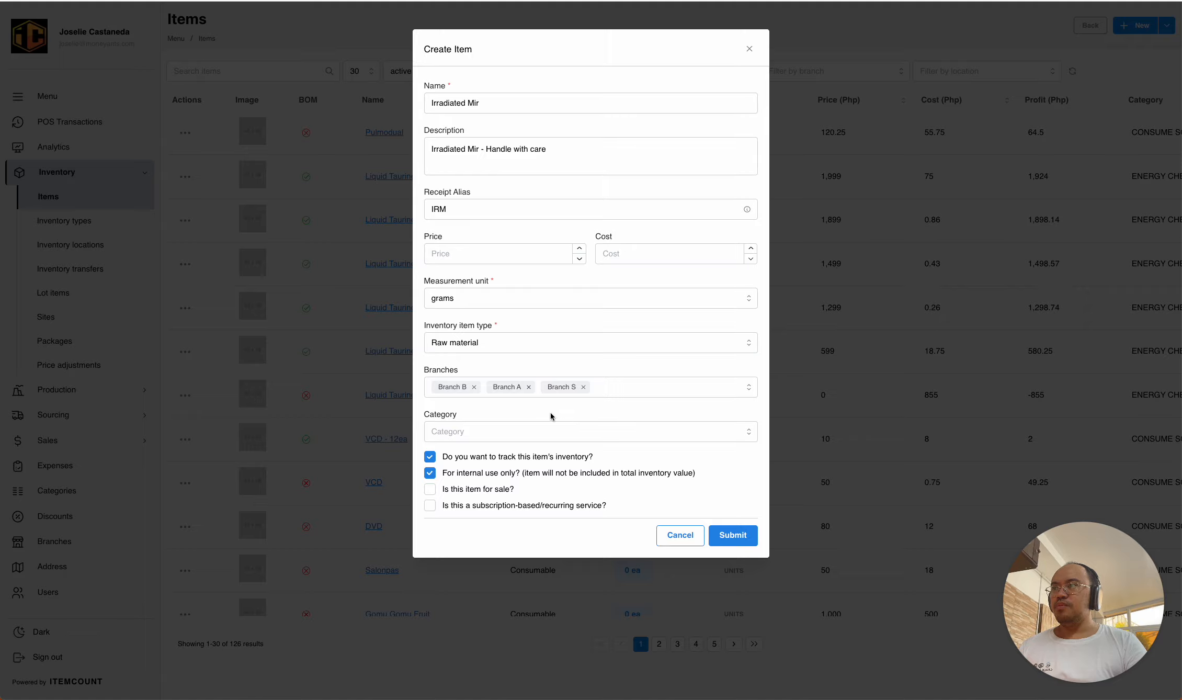
Set the item's category to ENERGY CHEM and submit the form to create the item
{"action": "left_click", "coordinate": [515, 433]}
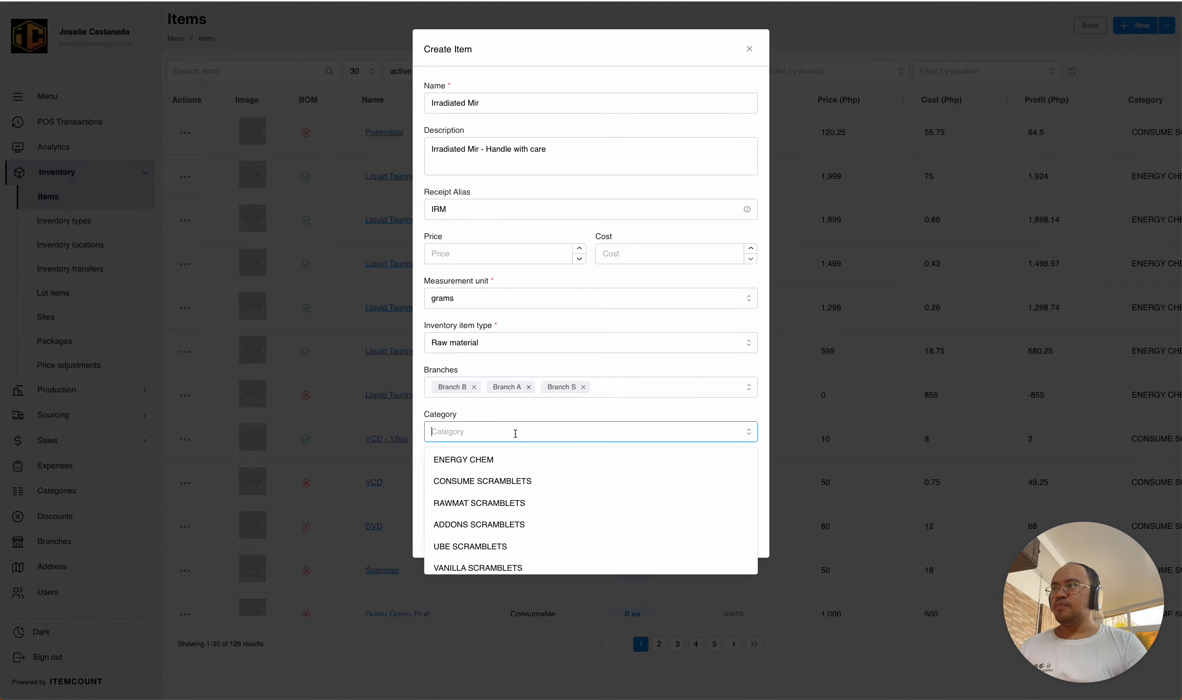
{"action": "left_click", "coordinate": [500, 457]}
{"action": "left_click", "coordinate": [503, 418]}
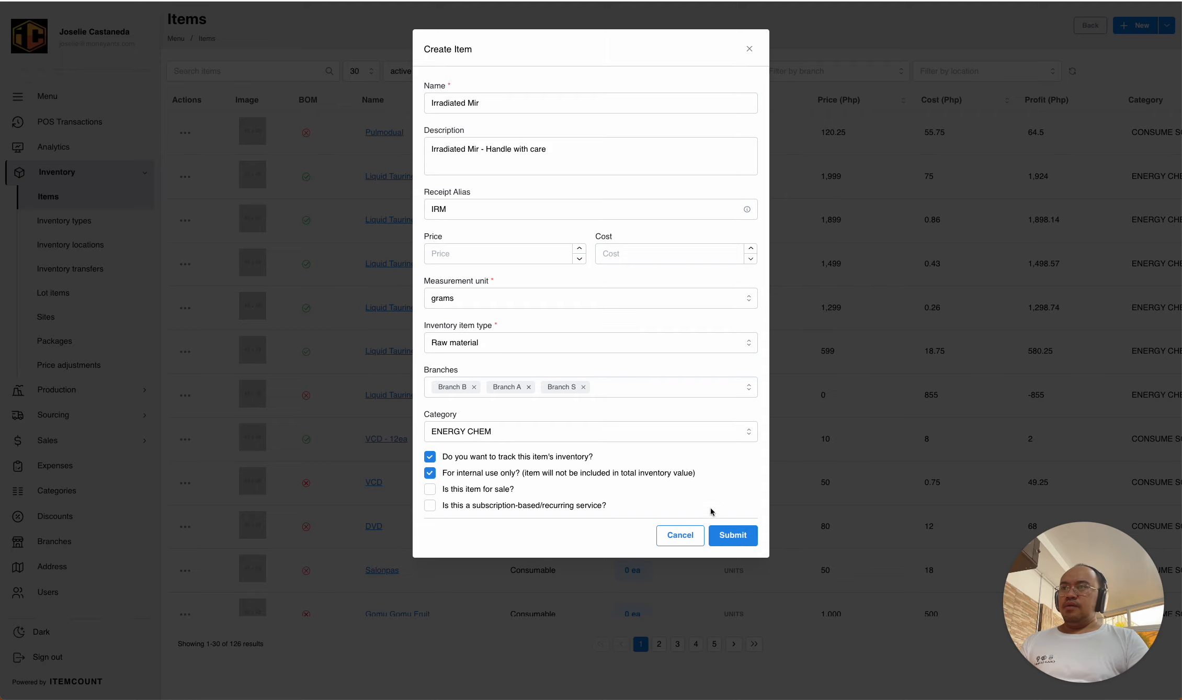
{"action": "left_click", "coordinate": [750, 541]}
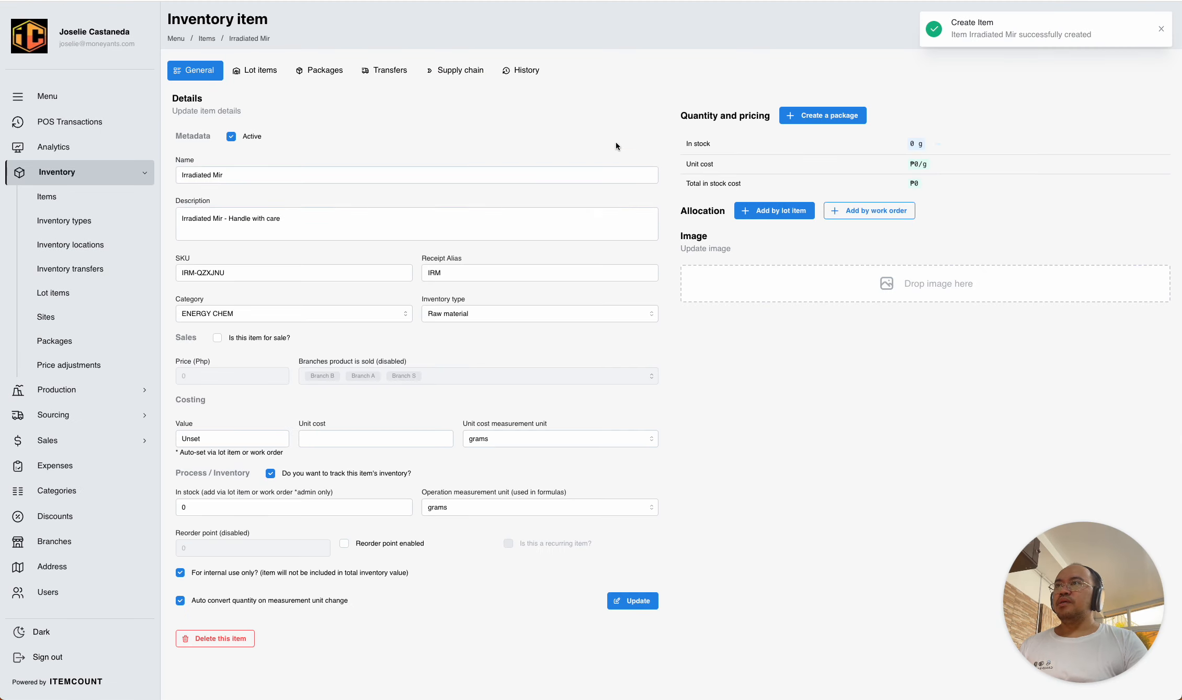
{"action": "left_click", "coordinate": [242, 180]}
{"action": "key", "text": "super+a"}
{"action": "left_click", "coordinate": [737, 380]}
{"action": "left_click", "coordinate": [267, 219]}
{"action": "key", "text": "super+a"}
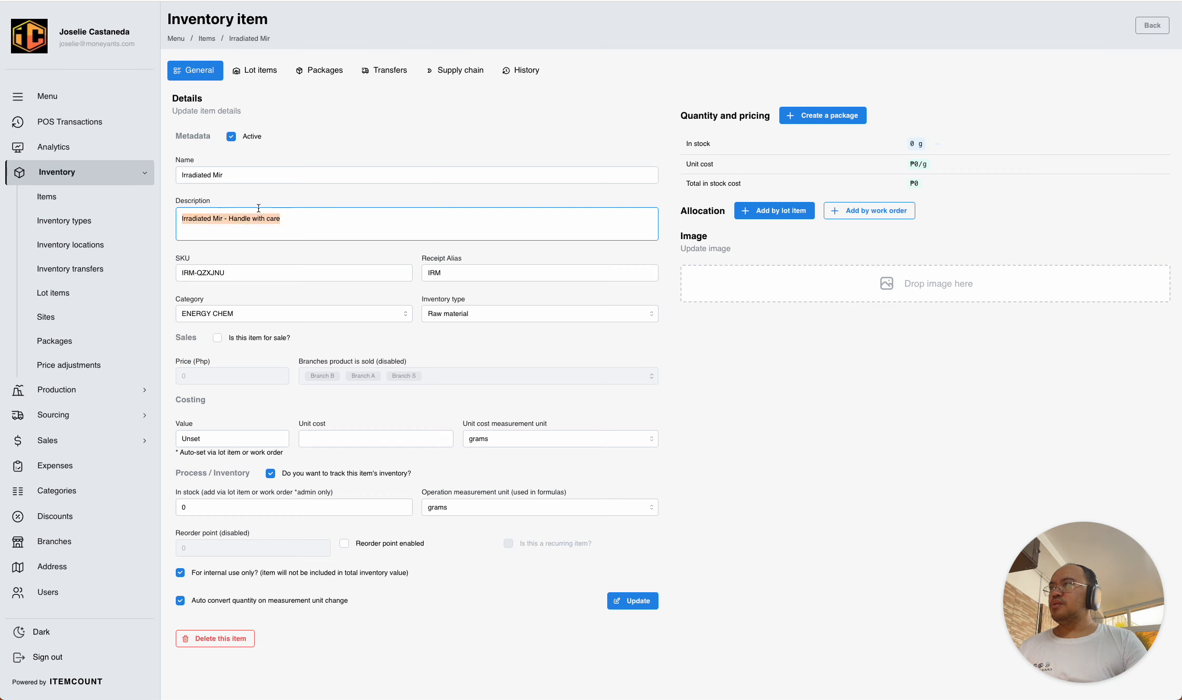
{"action": "left_click", "coordinate": [679, 502]}
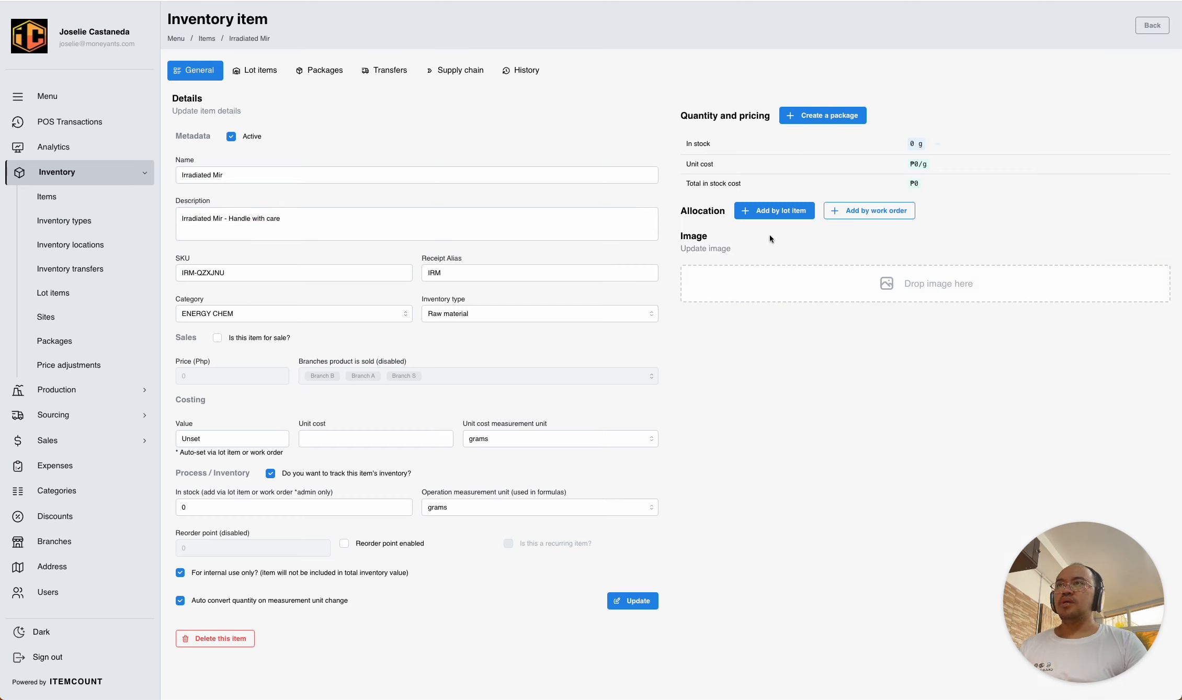
Start a new lot item allocation for Irradiated Mir and set its batch/lot number to LOT-IRM-001
{"action": "left_click", "coordinate": [809, 210]}
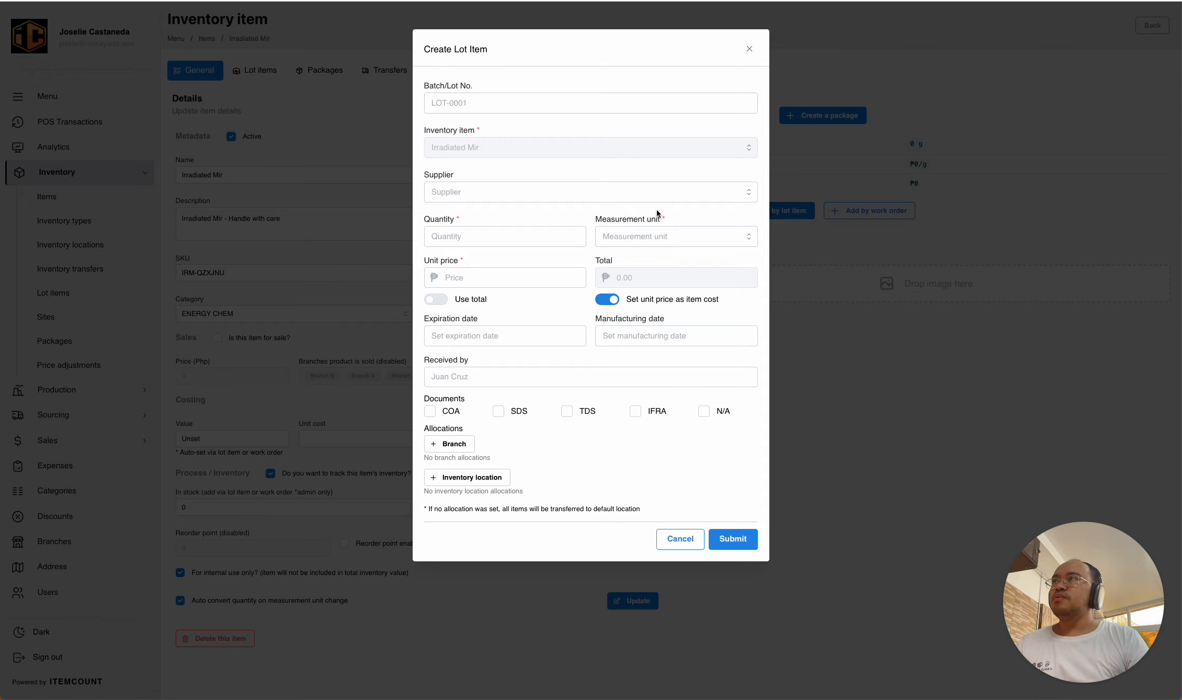
{"action": "left_click", "coordinate": [515, 104]}
{"action": "left_click", "coordinate": [506, 125]}
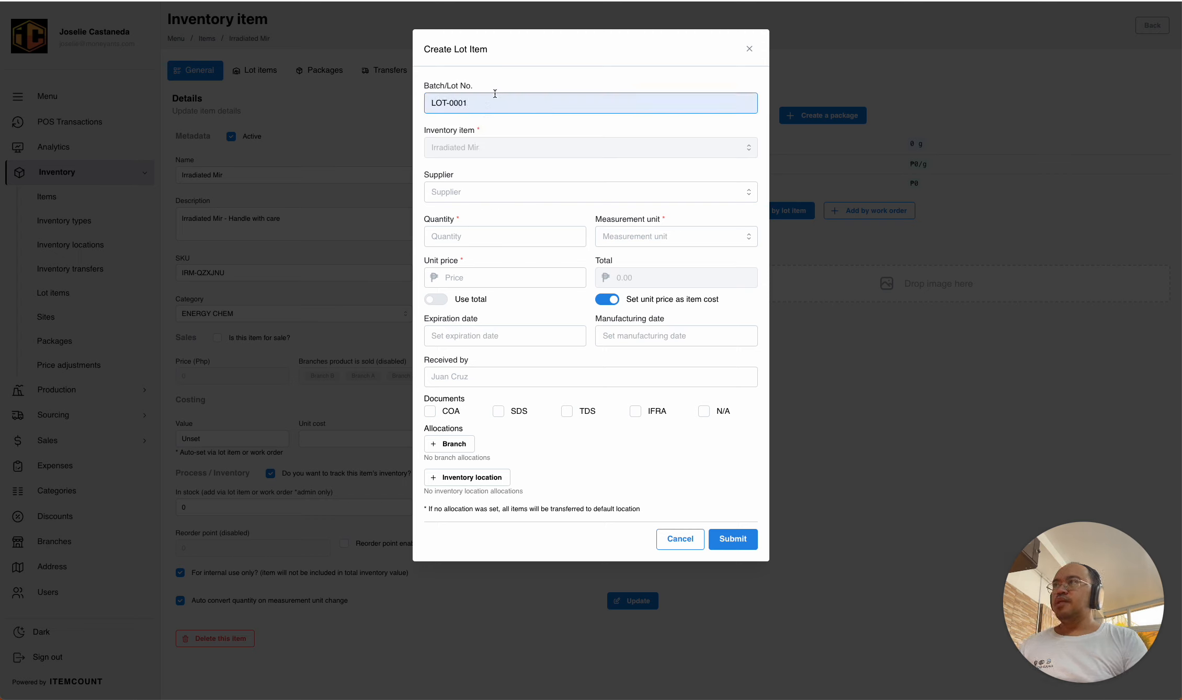
{"action": "key", "text": "BackSpace"}
{"action": "key", "text": "BackSpace"}
{"action": "key", "text": "BackSpace"}
{"action": "key", "text": "BackSpace"}
{"action": "key", "text": "BackSpace"}
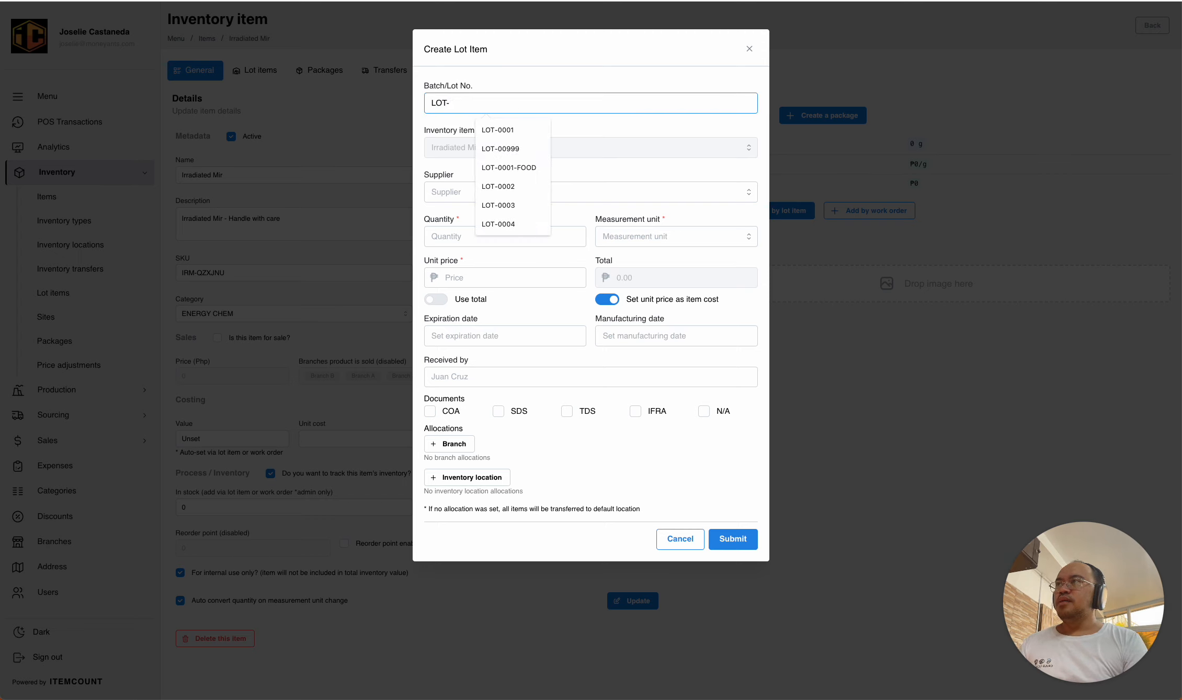
{"action": "type", "text": "-IRM-001"}
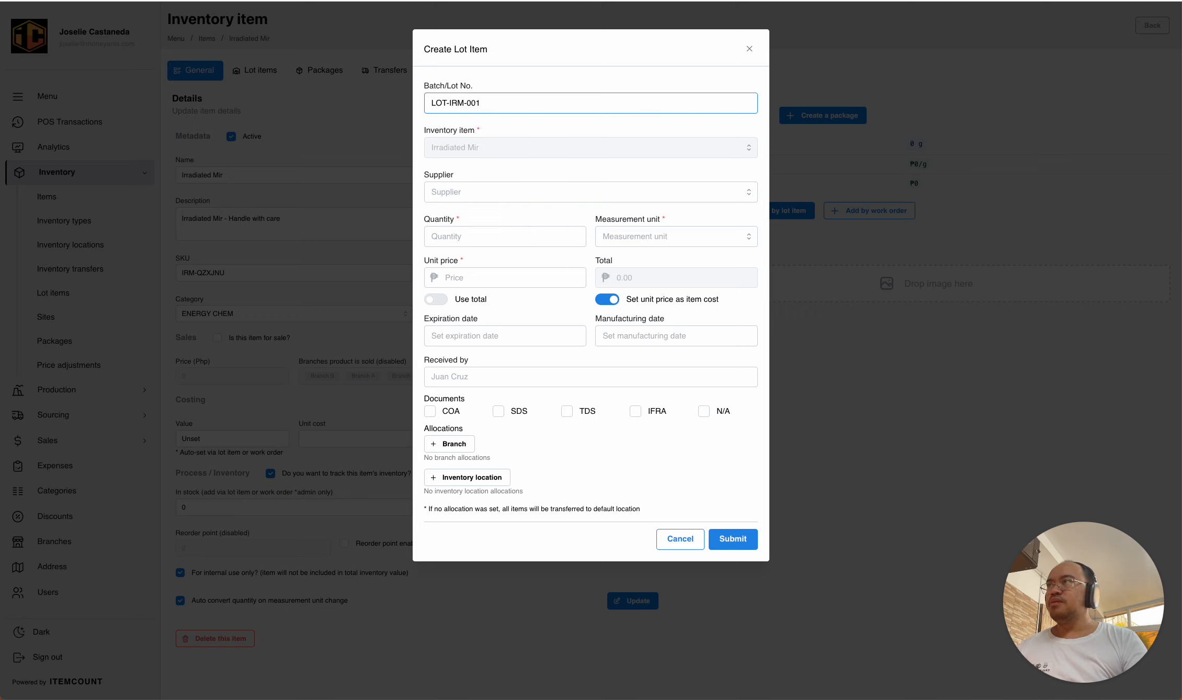
{"action": "left_click", "coordinate": [510, 128]}
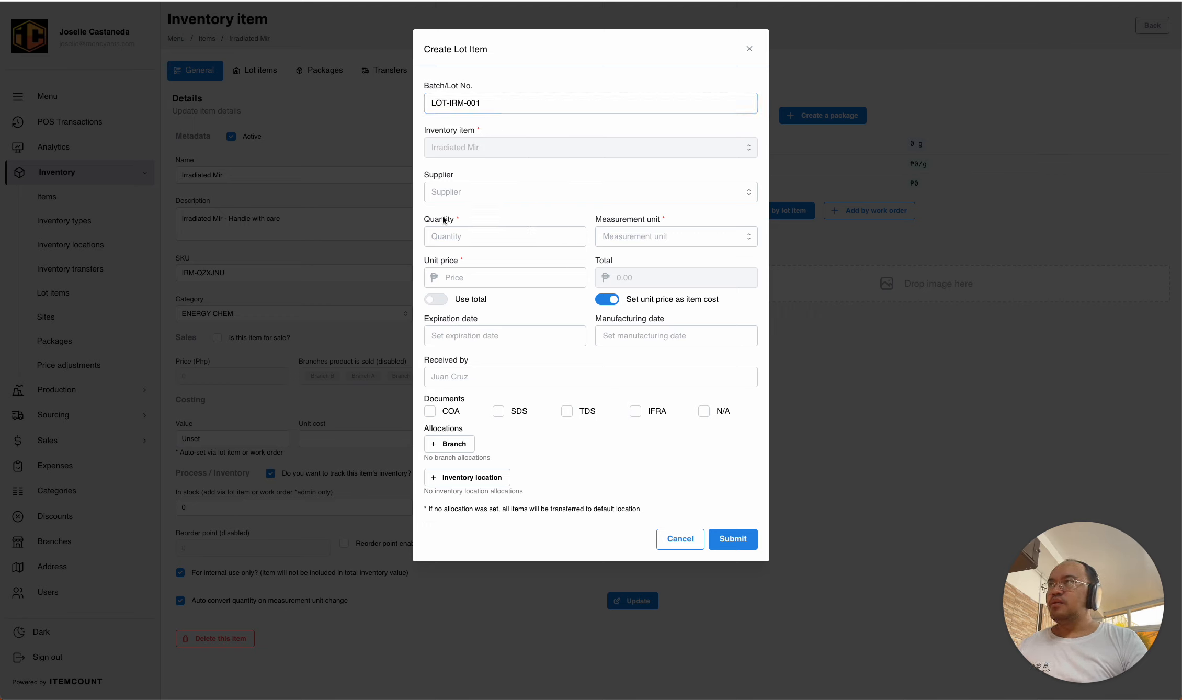
Choose Super Supplier 1 as the lot's supplier and set the quantity to 5 kilograms
{"action": "left_click", "coordinate": [525, 192]}
{"action": "left_click", "coordinate": [473, 241]}
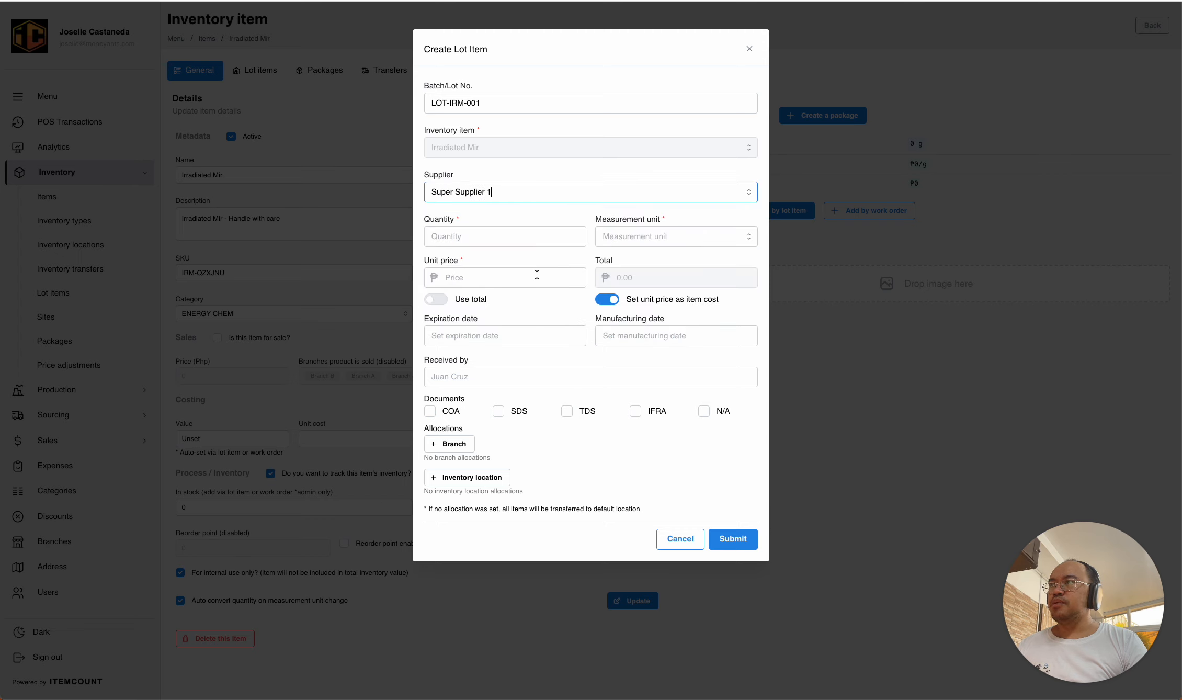
{"action": "left_click", "coordinate": [468, 240]}
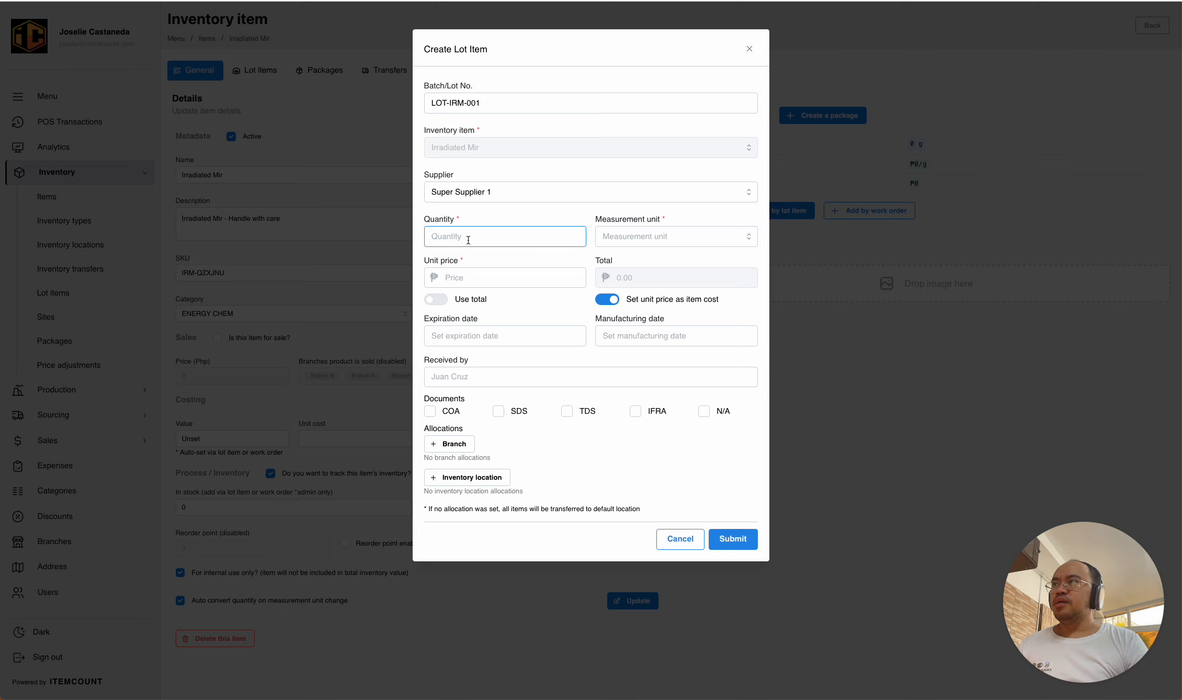
{"action": "type", "text": "5"}
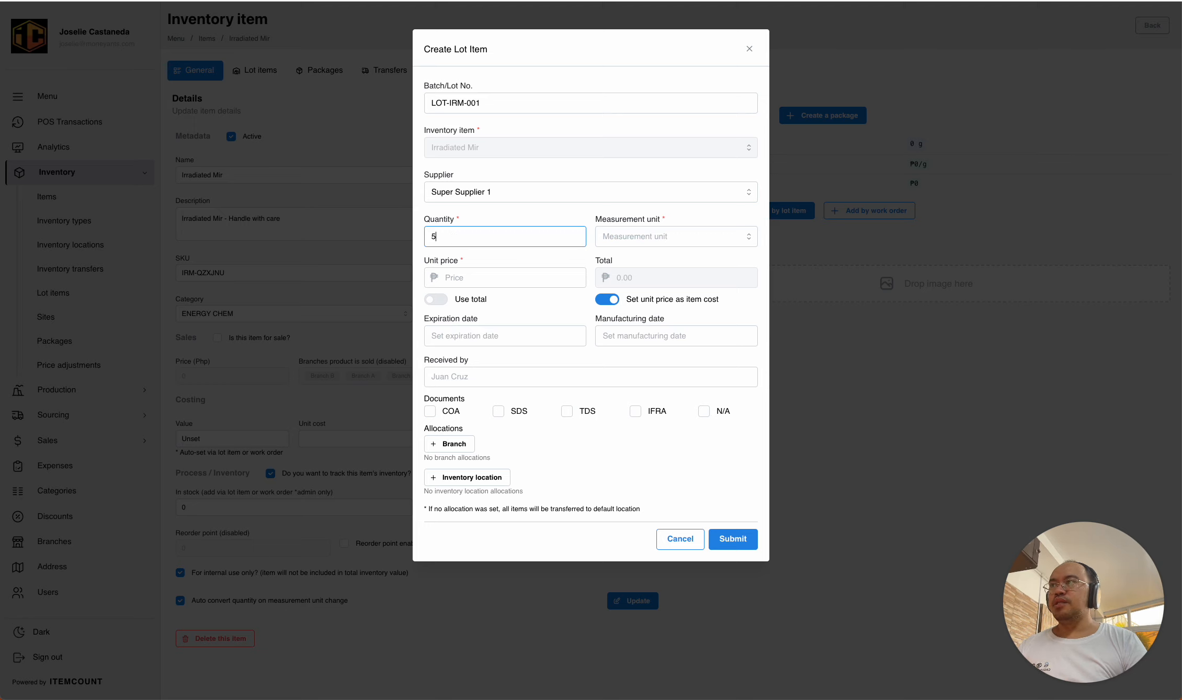
{"action": "key", "text": "Tab"}
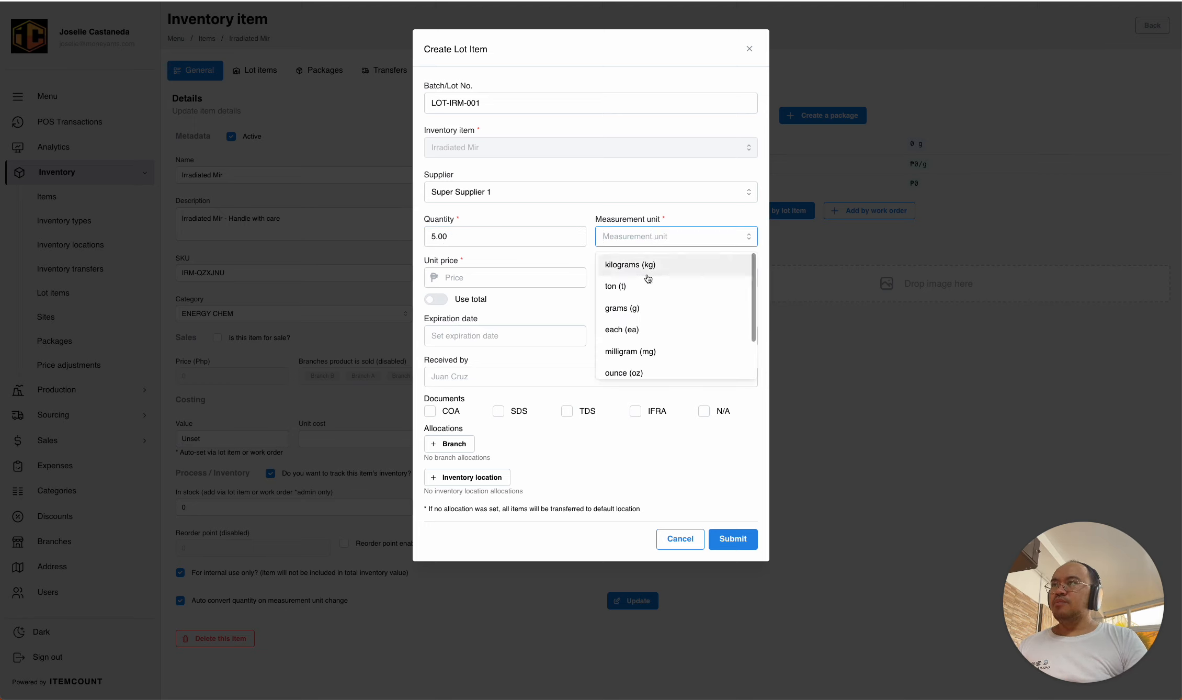
{"action": "left_click", "coordinate": [650, 267]}
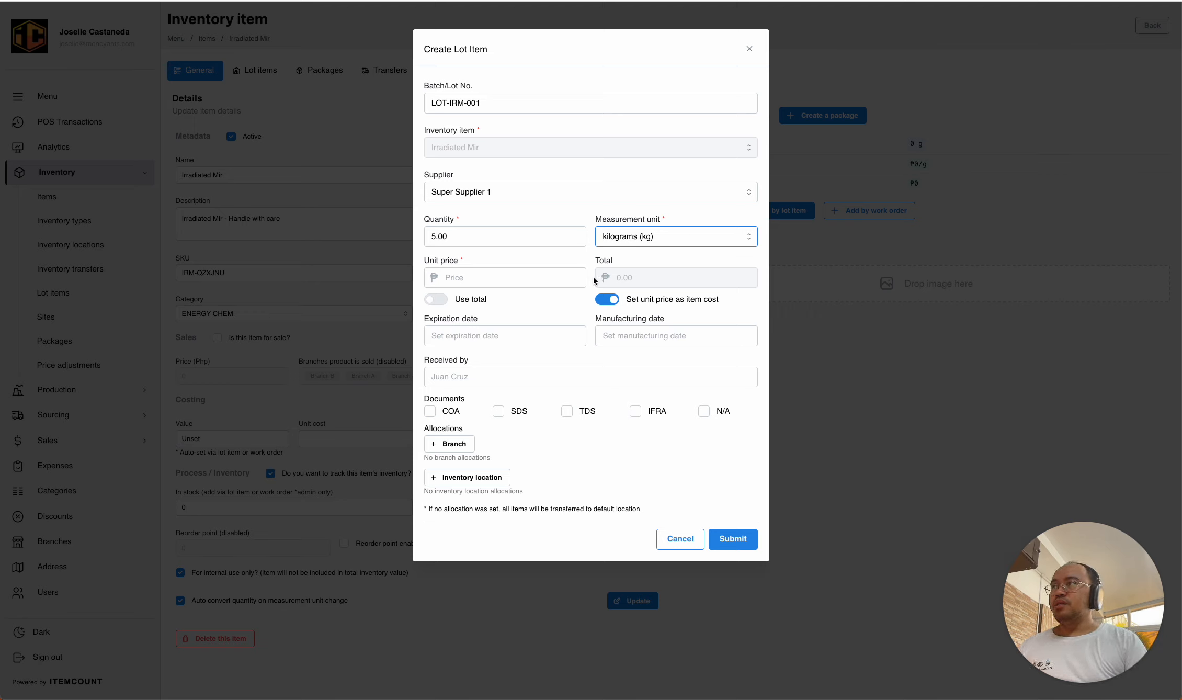
Price the lot by a total of 5000, mark its documents as N/A, and submit the lot item
{"action": "left_click", "coordinate": [461, 285]}
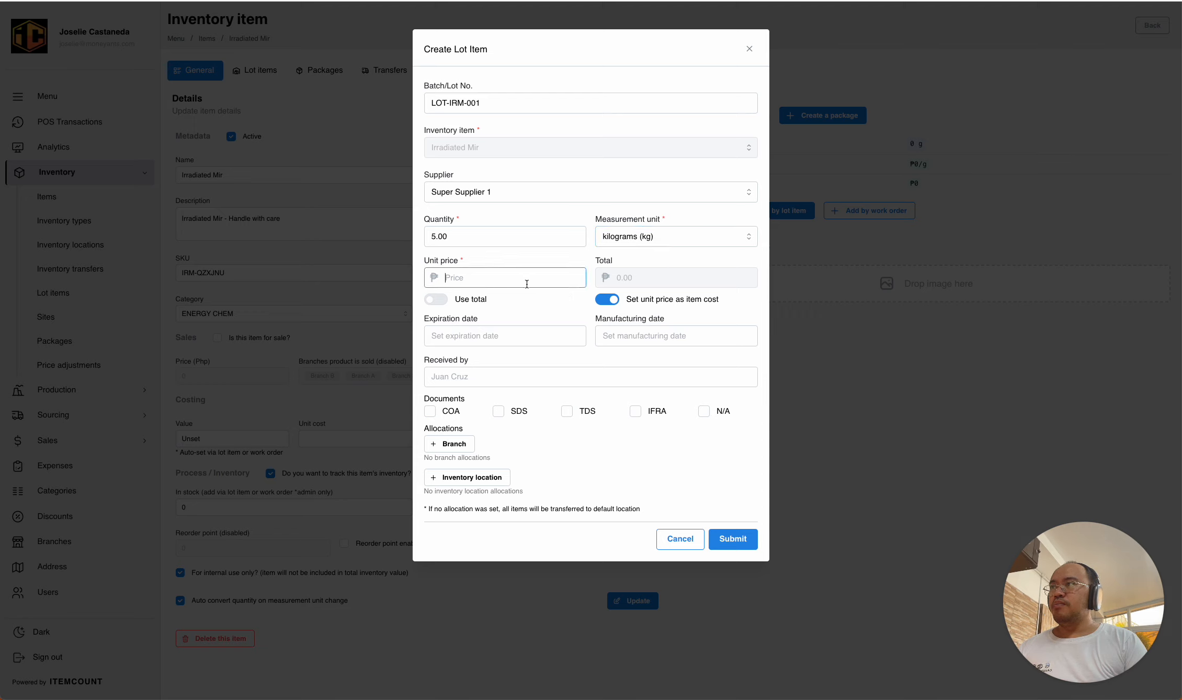
{"action": "left_click", "coordinate": [445, 299]}
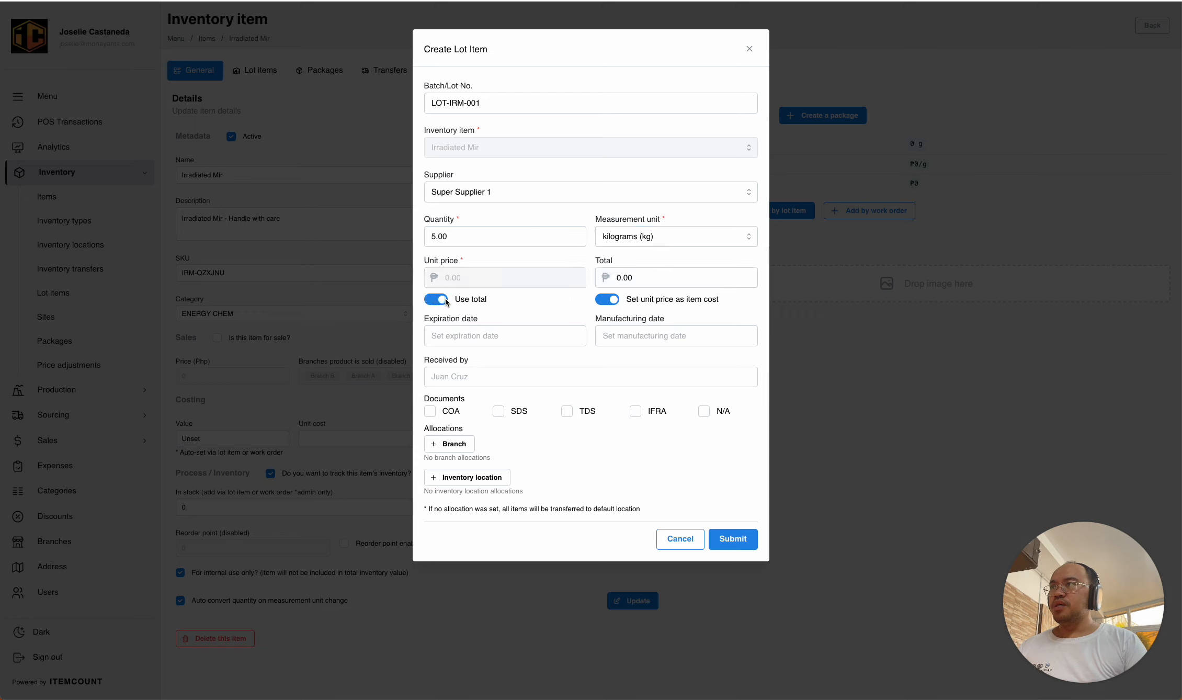
{"action": "left_click", "coordinate": [659, 279]}
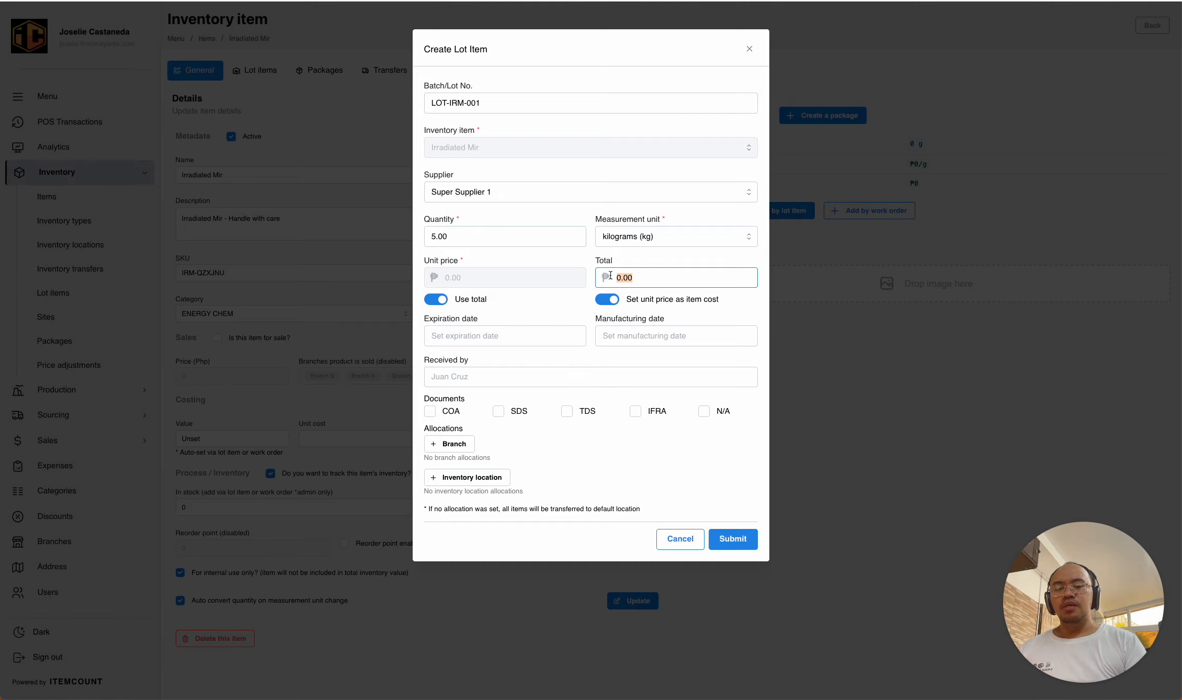
{"action": "type", "text": "5000"}
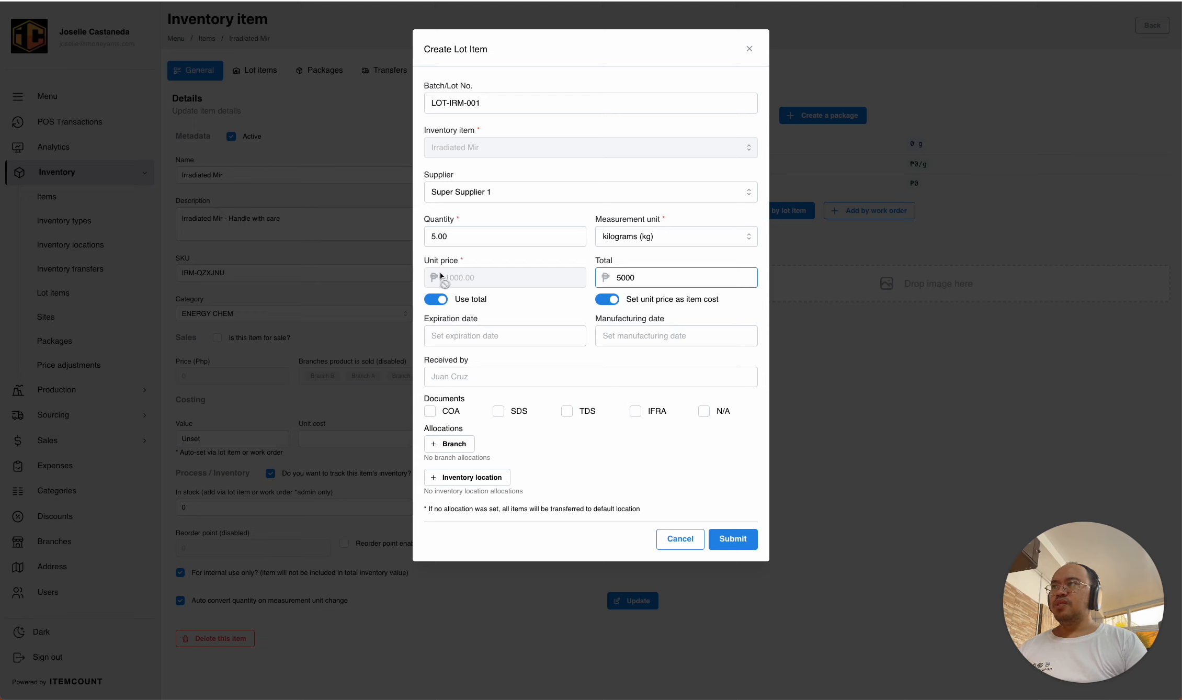
{"action": "left_click", "coordinate": [570, 353]}
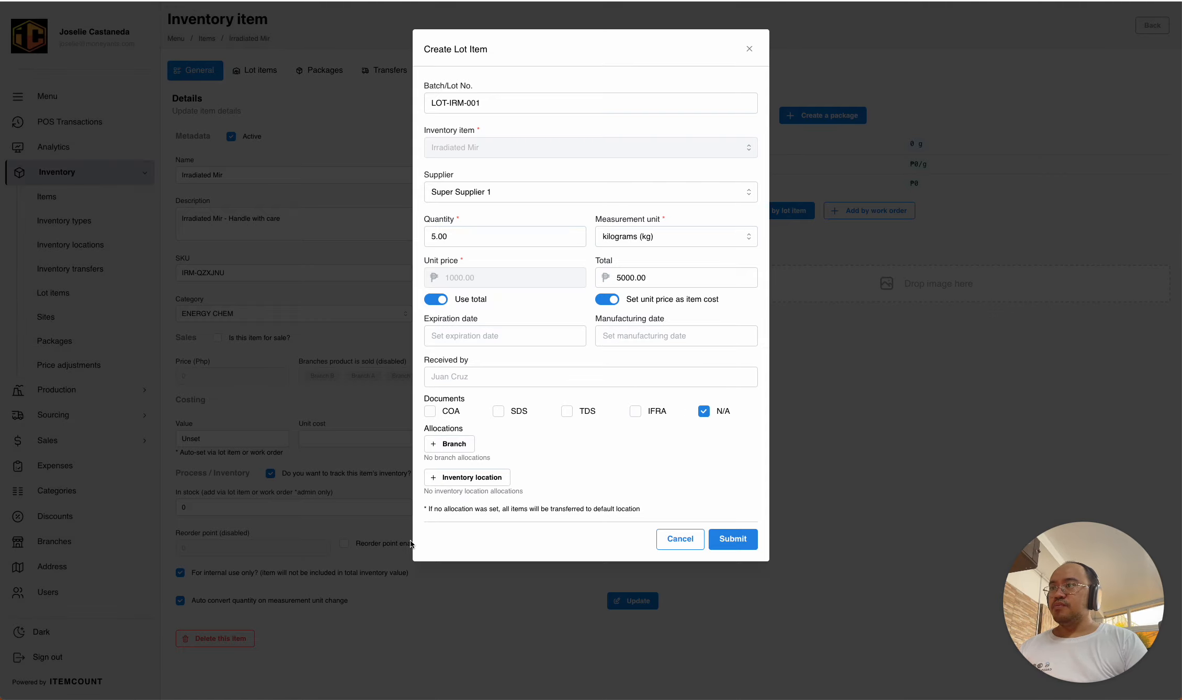
{"action": "left_click", "coordinate": [742, 545]}
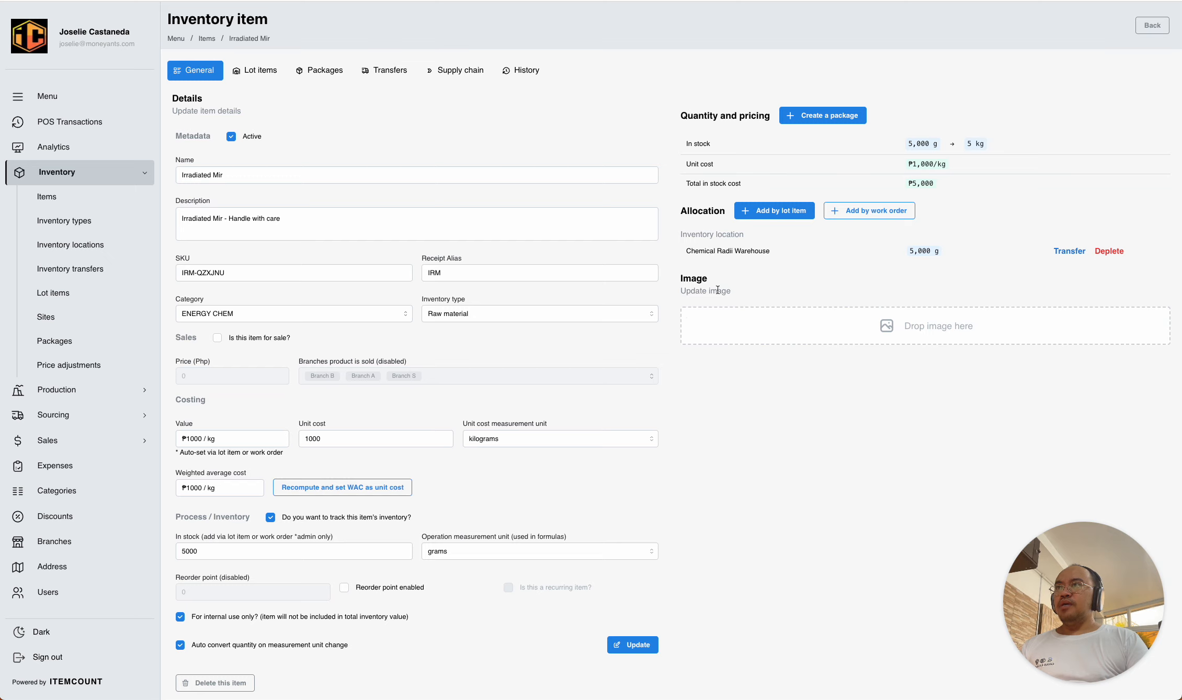
{"action": "left_click_drag", "start_coordinate": [788, 260], "coordinate": [681, 251]}
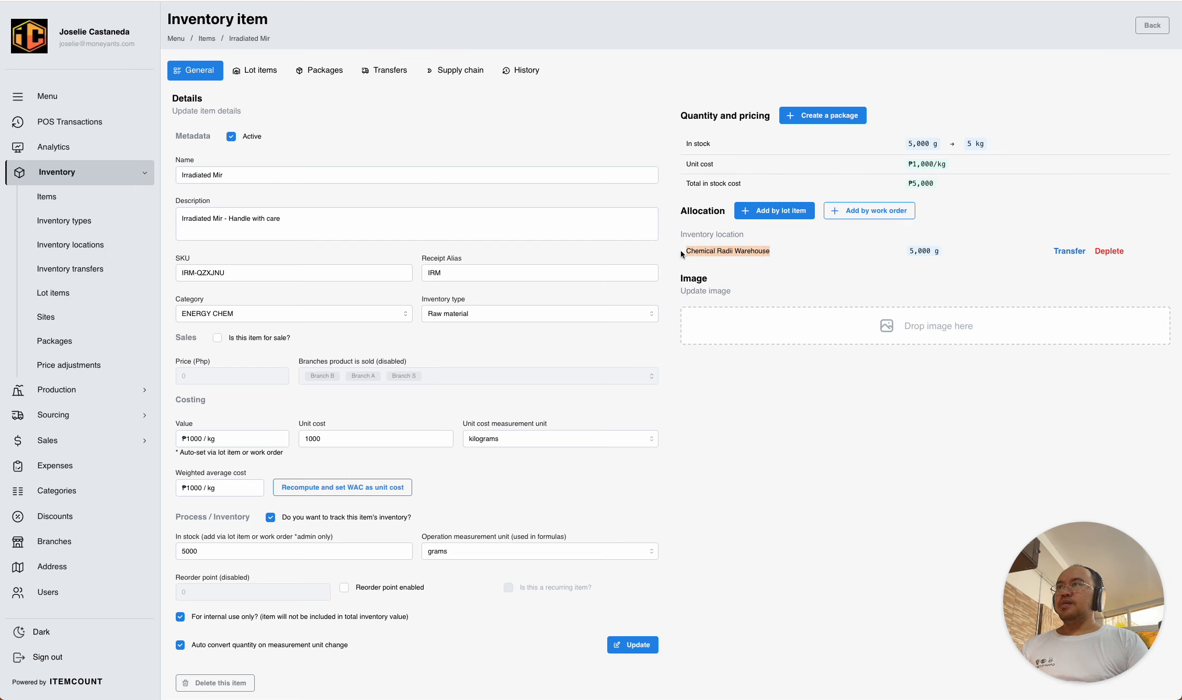
{"action": "left_click", "coordinate": [715, 388]}
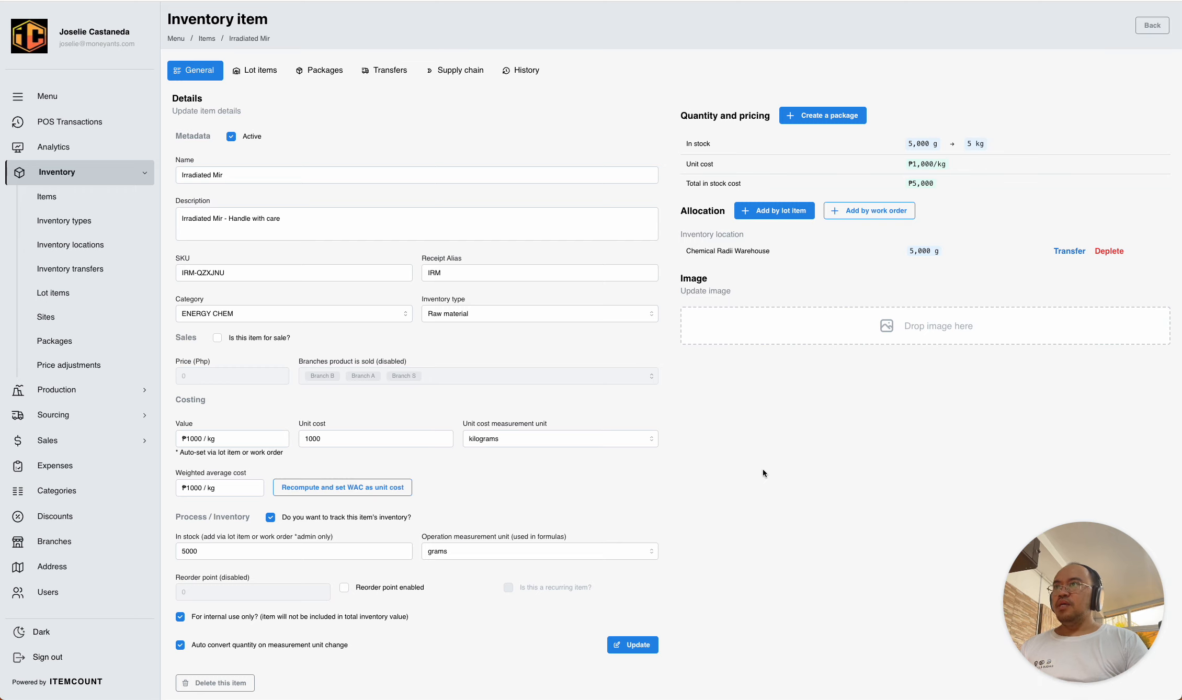
Create a package of Irradiated Mir with a quantity of 100 grams and a package price of 500
{"action": "left_click", "coordinate": [811, 121]}
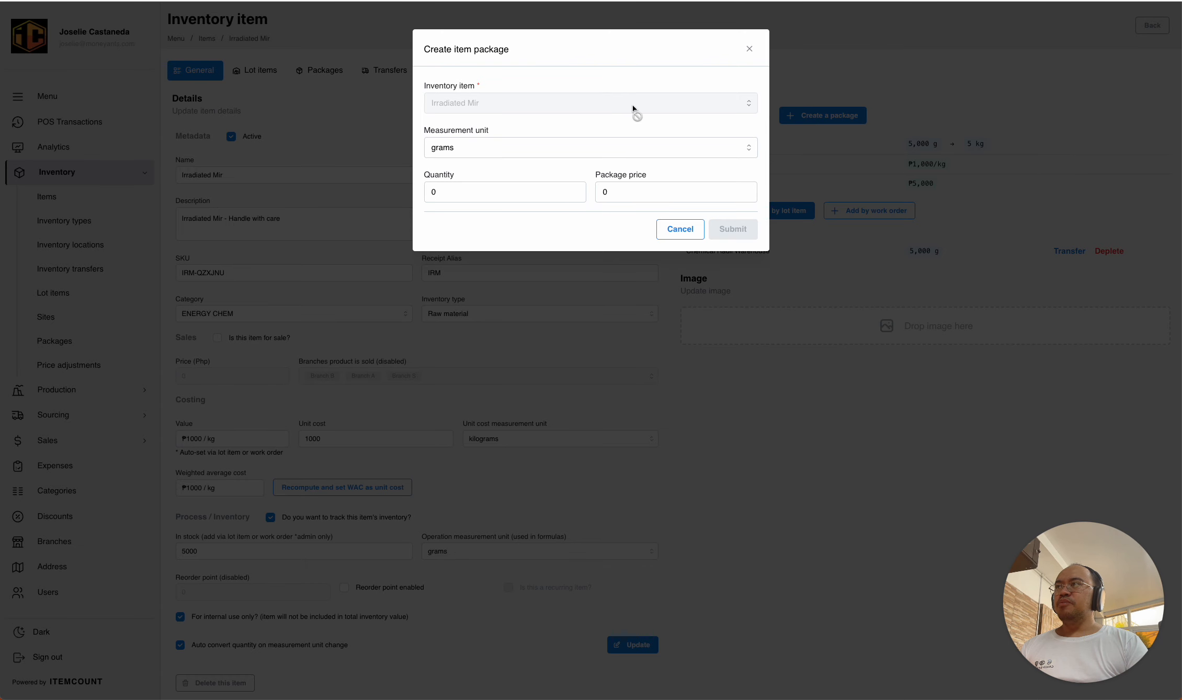
{"action": "left_click", "coordinate": [460, 191]}
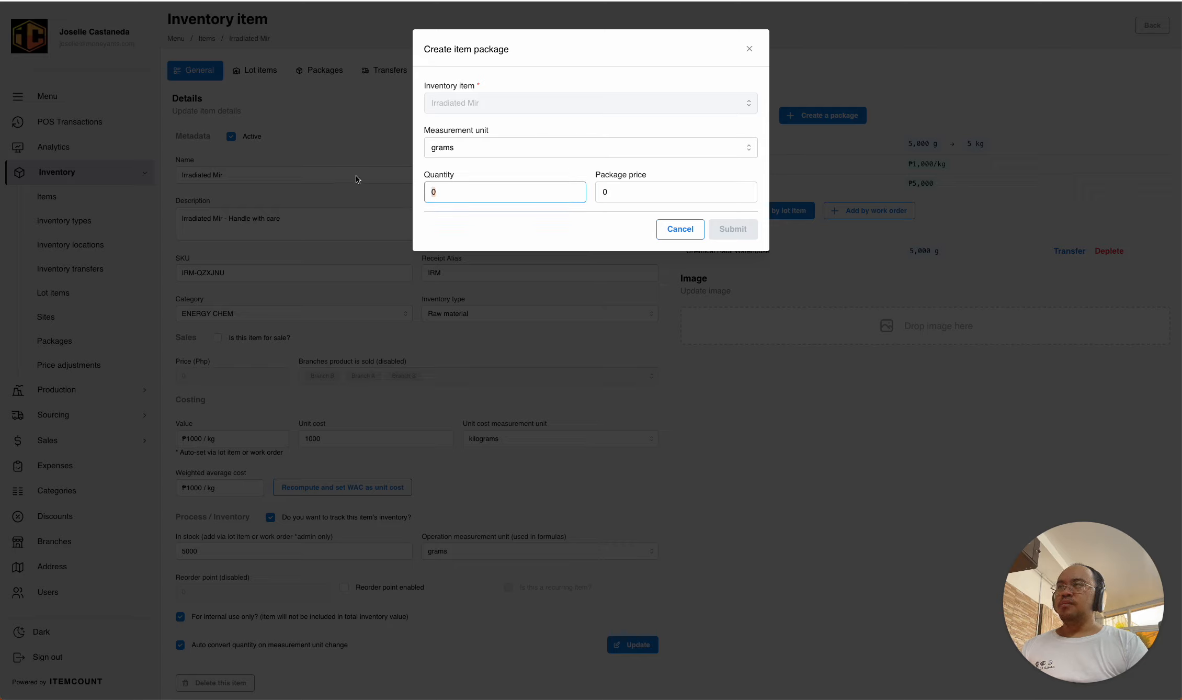
{"action": "type", "text": "100"}
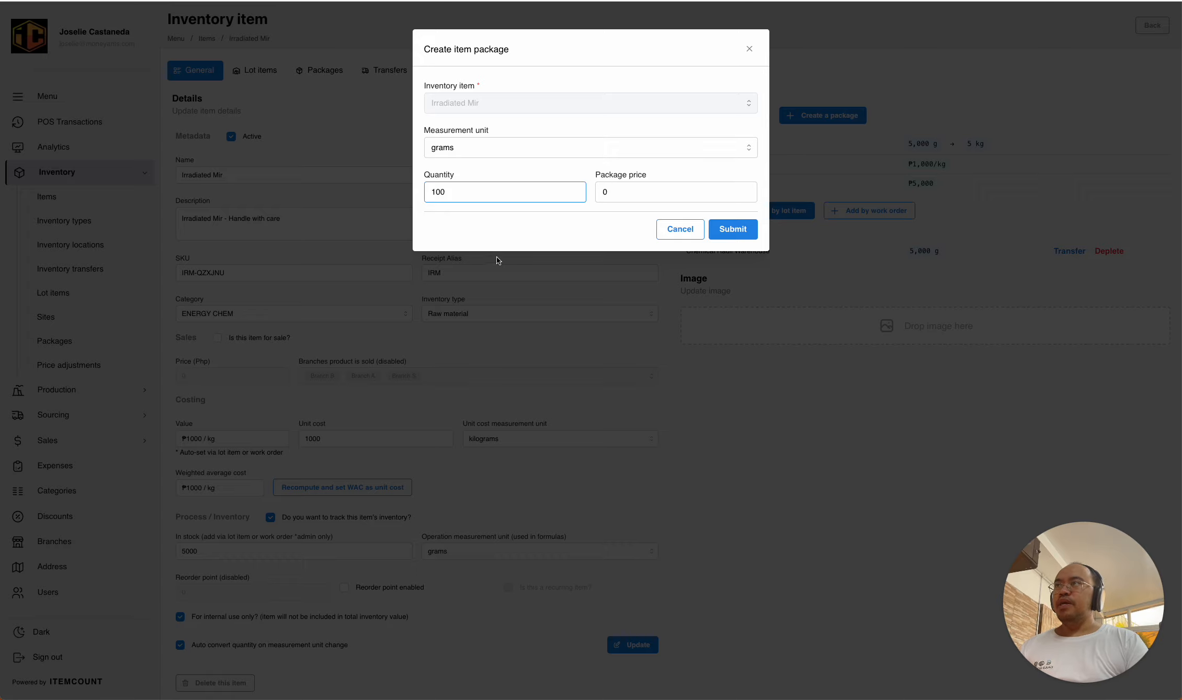
{"action": "left_click", "coordinate": [605, 192]}
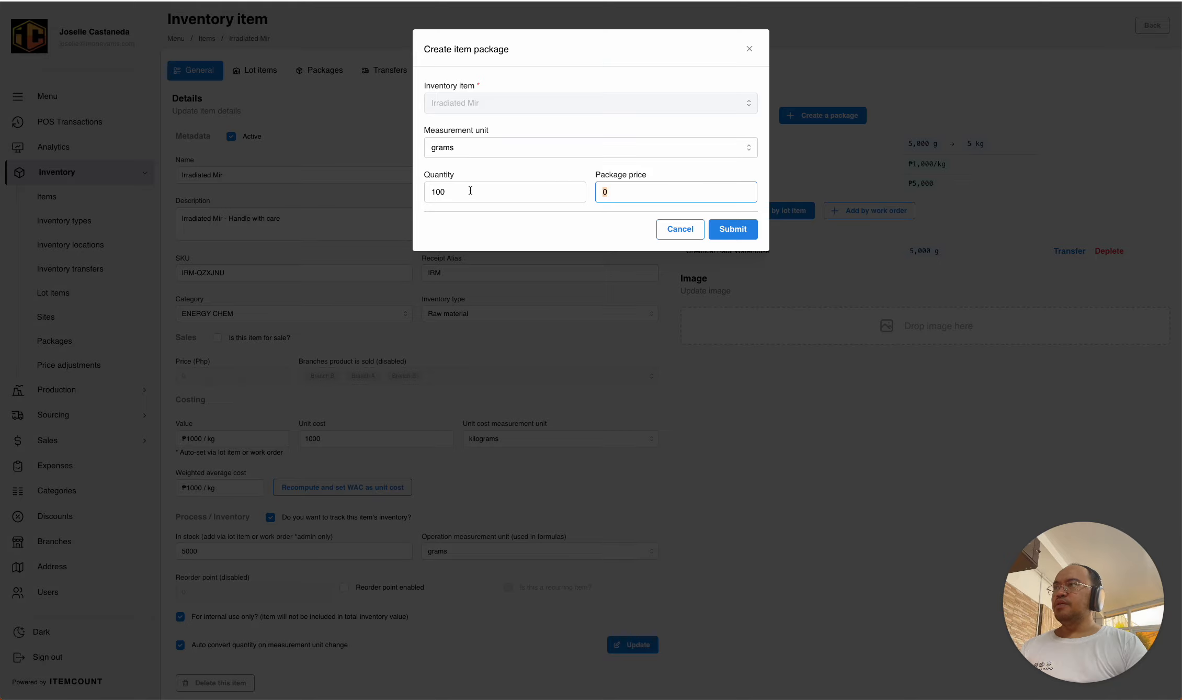
{"action": "left_click", "coordinate": [599, 187]}
{"action": "type", "text": "500"}
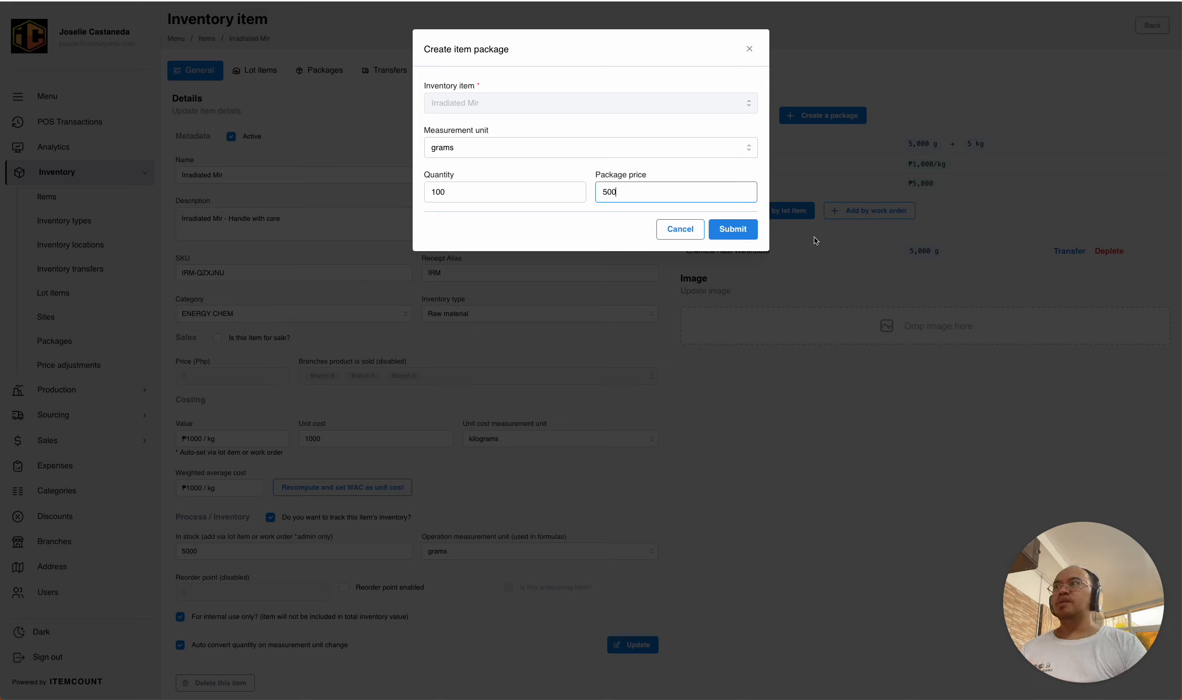
{"action": "left_click", "coordinate": [733, 229]}
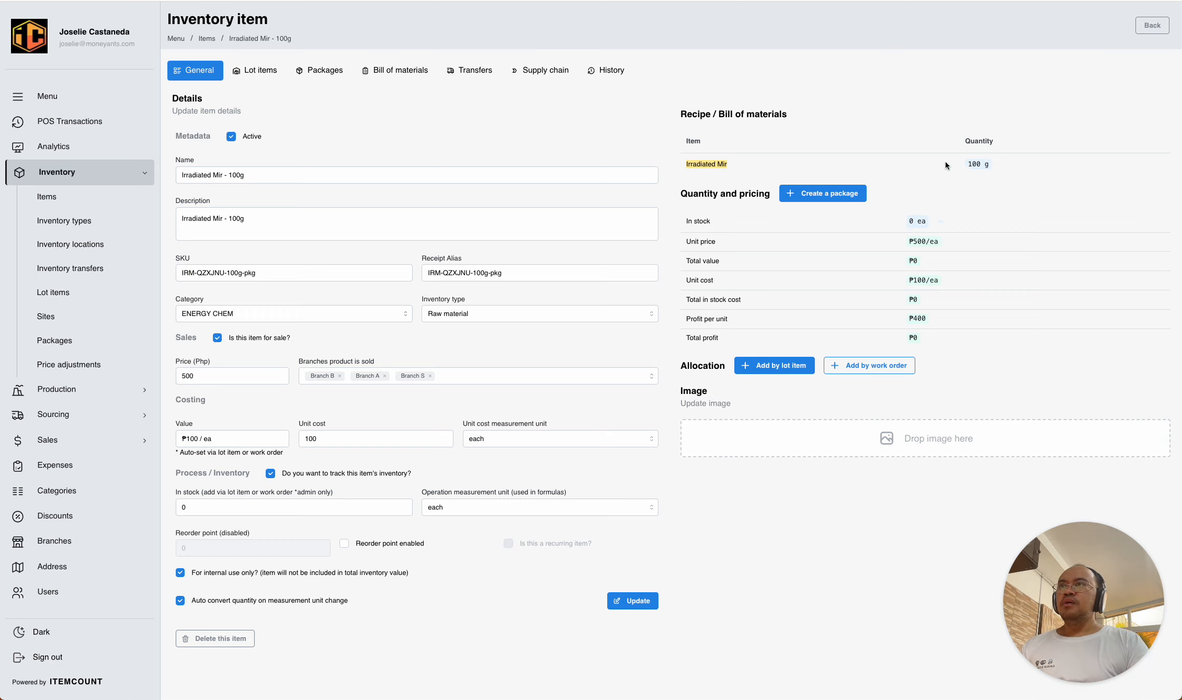
Review the name and cost value of the new 100g package item
{"action": "left_click", "coordinate": [279, 181]}
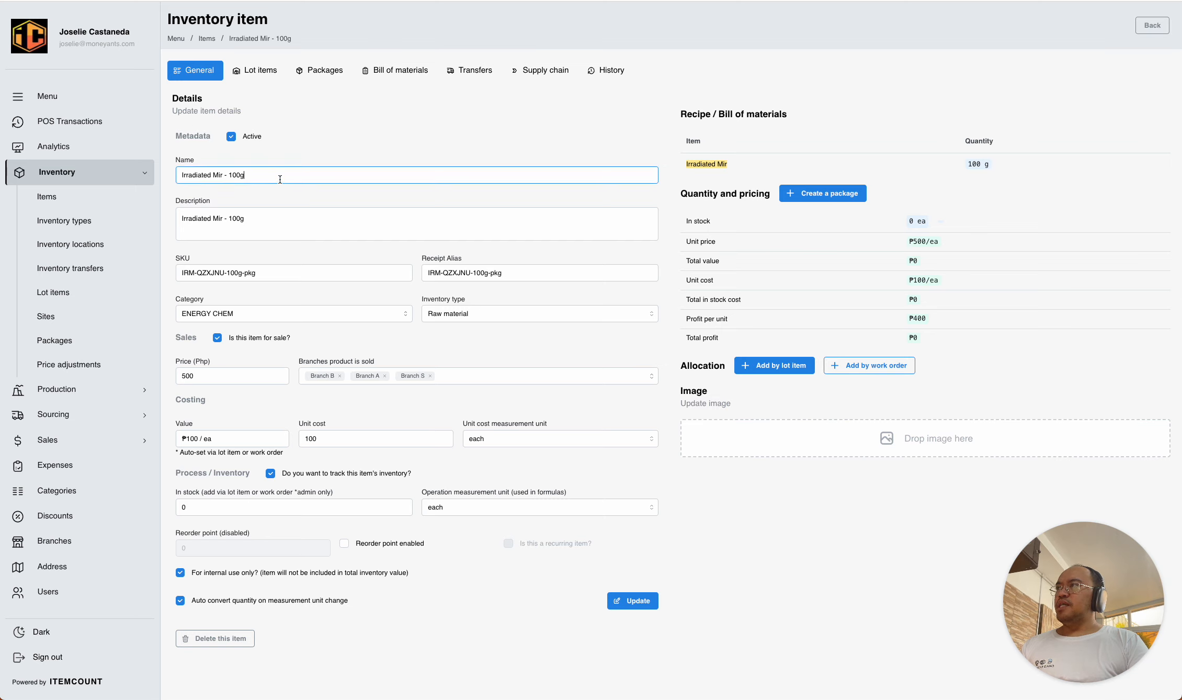
{"action": "left_click_drag", "start_coordinate": [257, 175], "coordinate": [180, 173]}
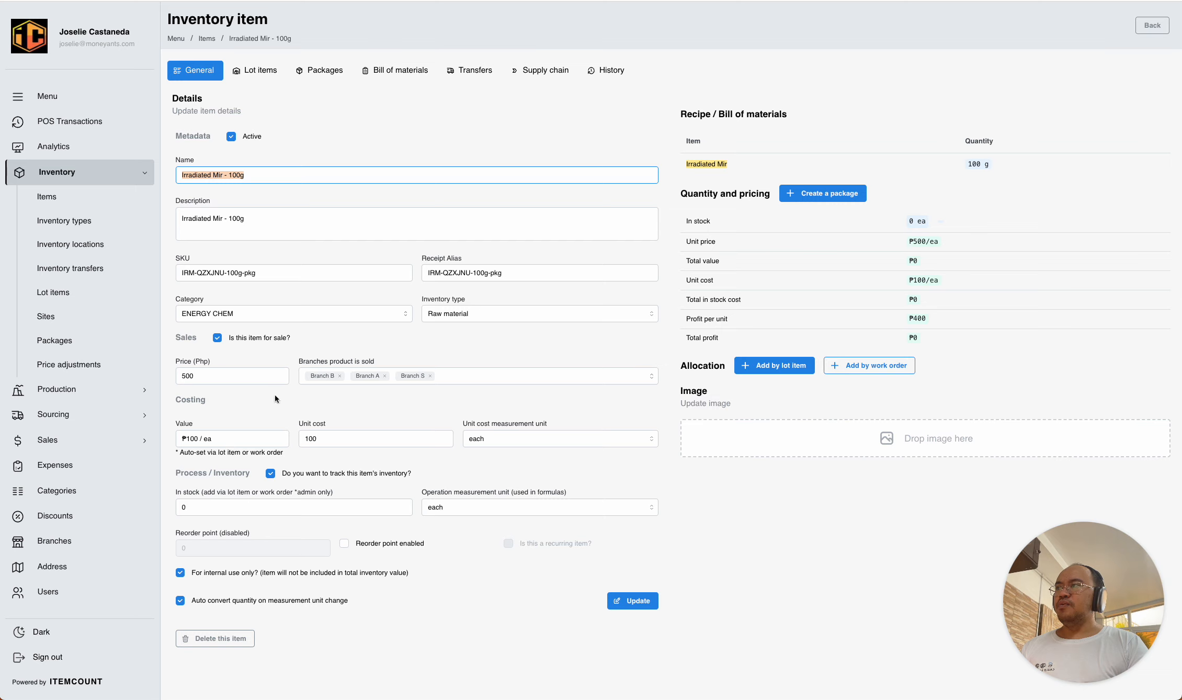
{"action": "left_click_drag", "start_coordinate": [234, 440], "coordinate": [173, 427]}
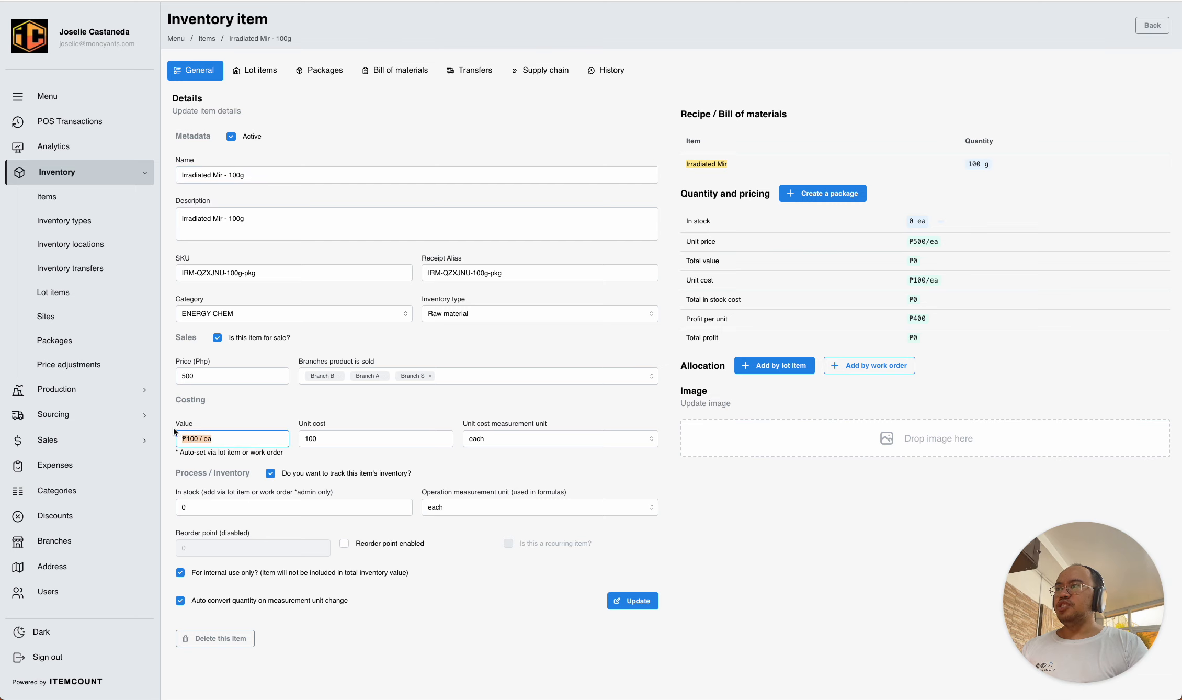
{"action": "left_click", "coordinate": [612, 390]}
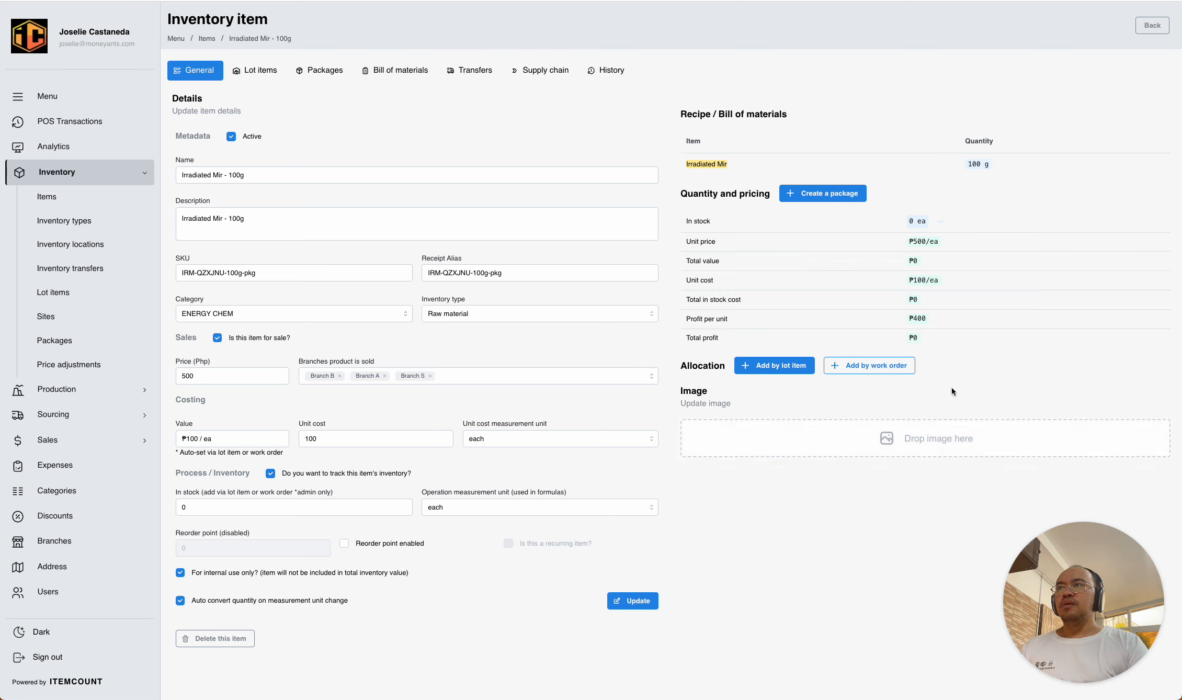
Start a work order allocation for Irradiated Mir - 100g and label it IRM-500g
{"action": "left_click", "coordinate": [876, 366]}
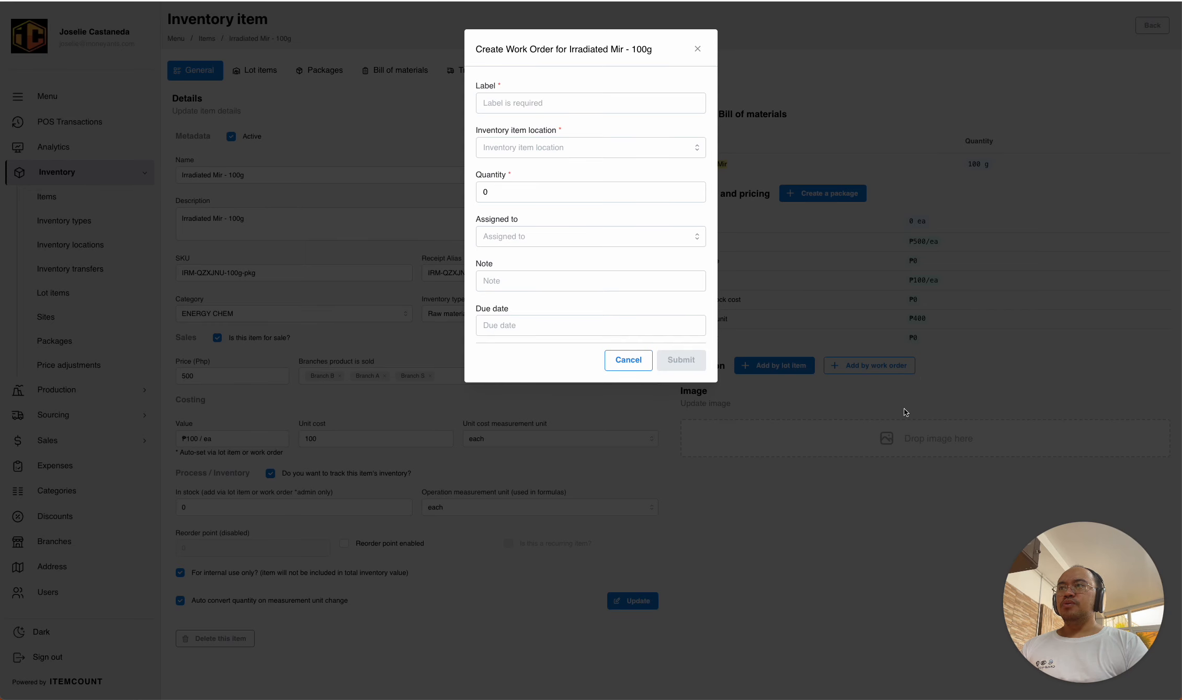
{"action": "left_click", "coordinate": [585, 108]}
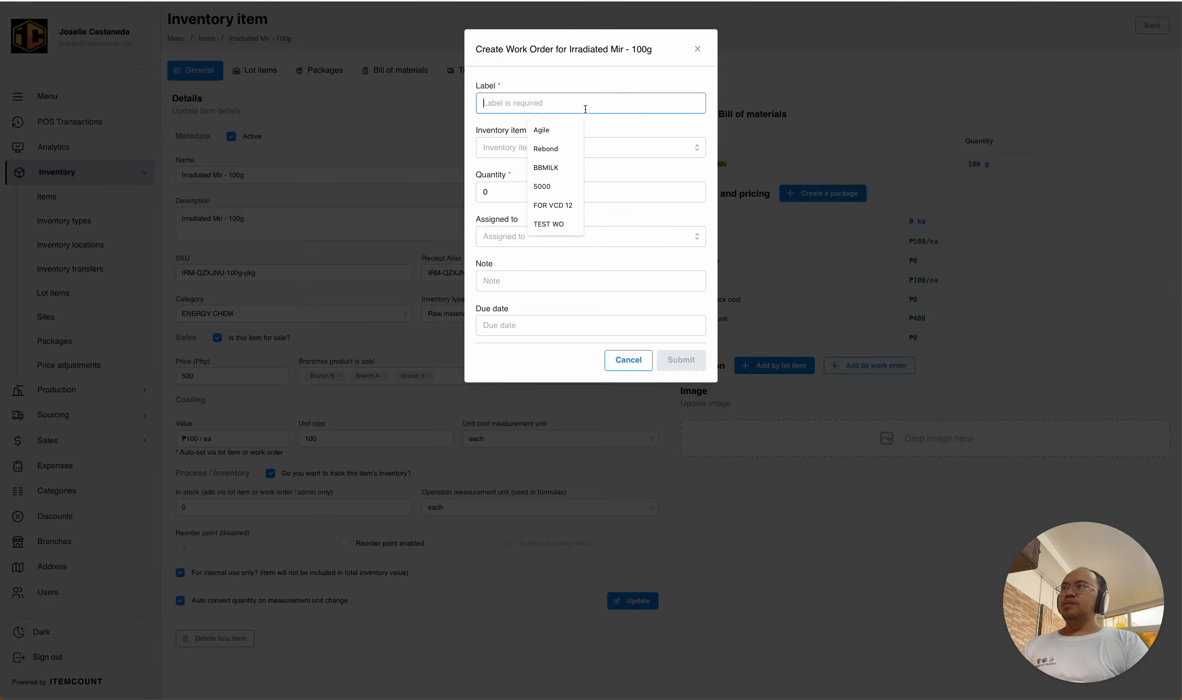
{"action": "type", "text": "LOT-IRM-001"}
{"action": "left_click_drag", "start_coordinate": [582, 108], "coordinate": [471, 95]}
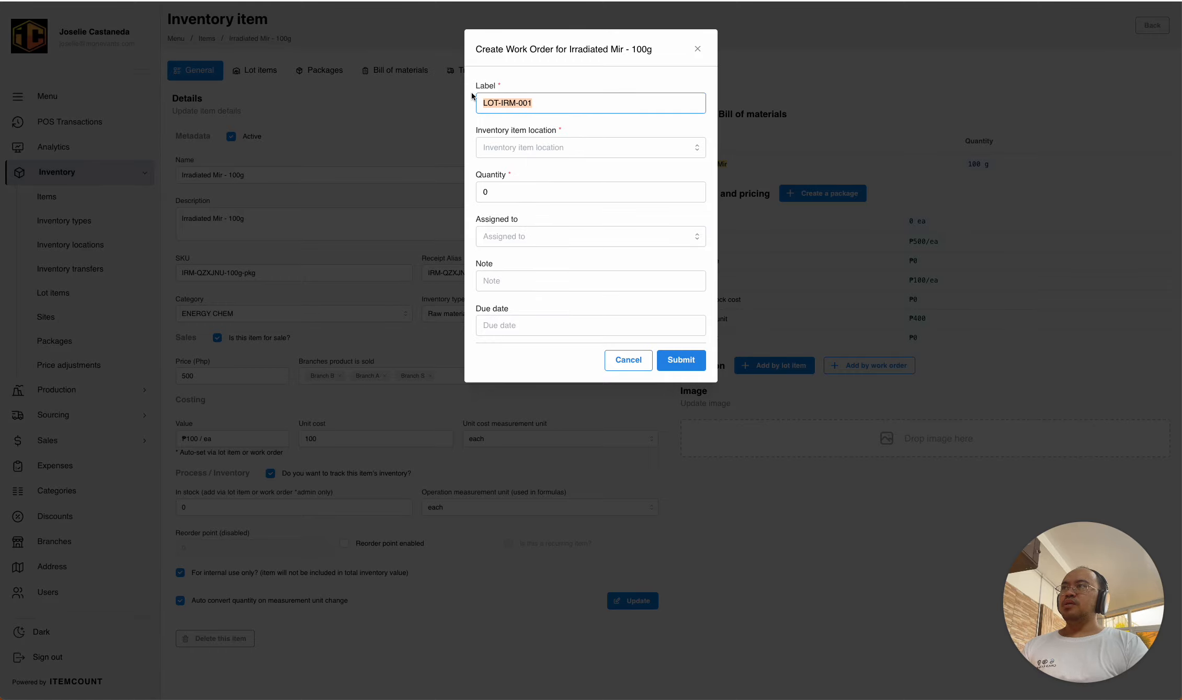
{"action": "type", "text": "IRM-"}
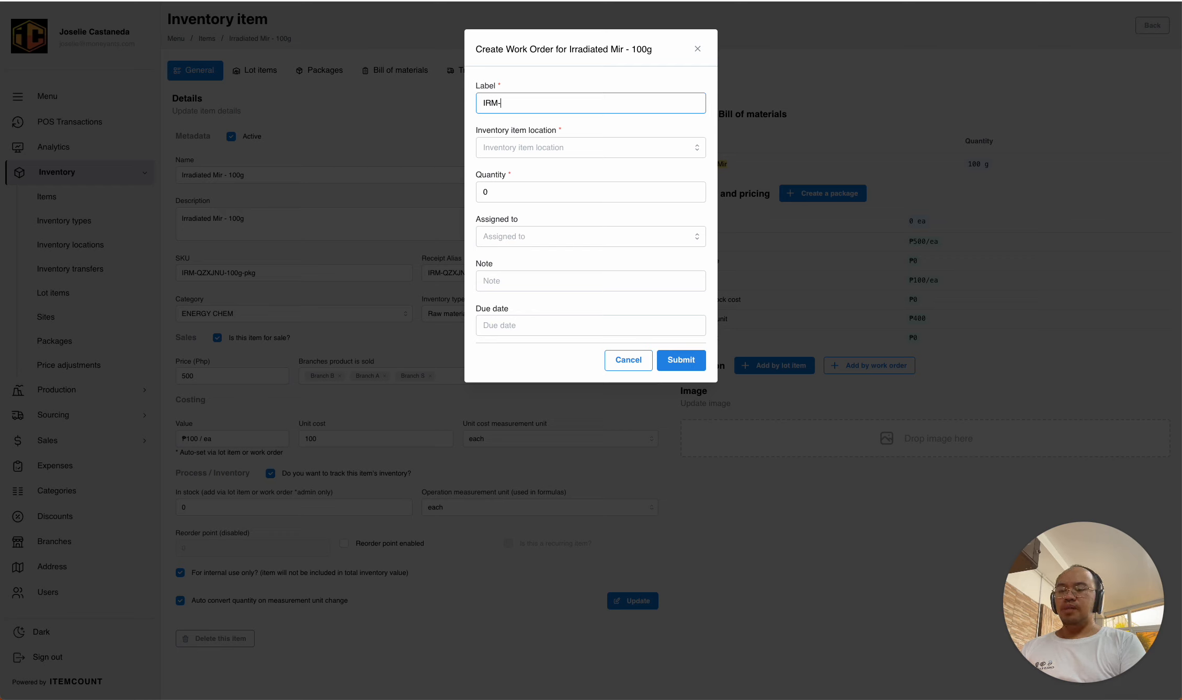
{"action": "type", "text": "500g"}
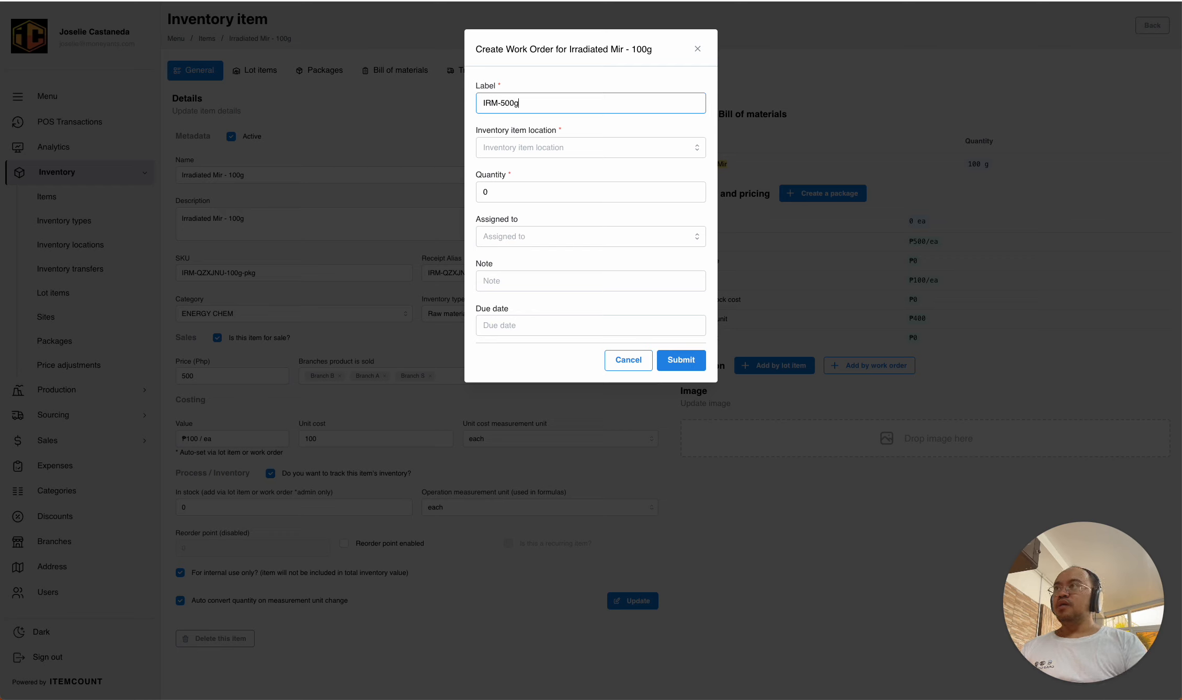
Set the work order's inventory location to Chemical Radii Warehouse and its quantity to 5
{"action": "left_click", "coordinate": [488, 152]}
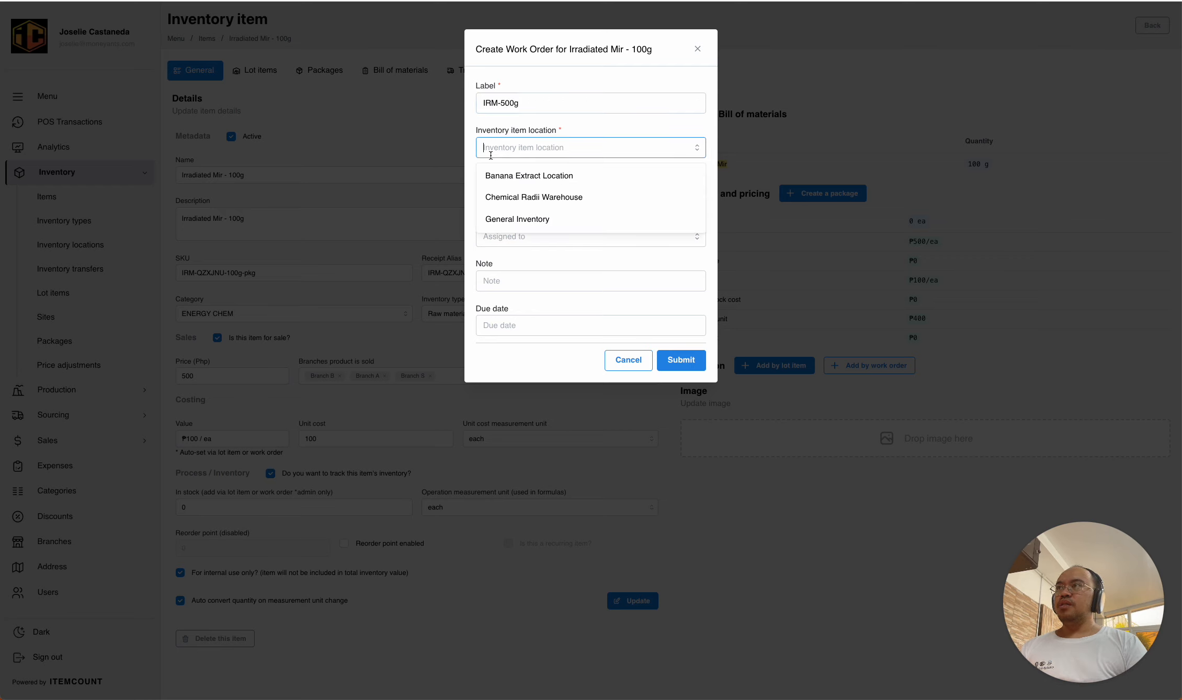
{"action": "left_click", "coordinate": [525, 201]}
{"action": "double_click", "coordinate": [487, 191]}
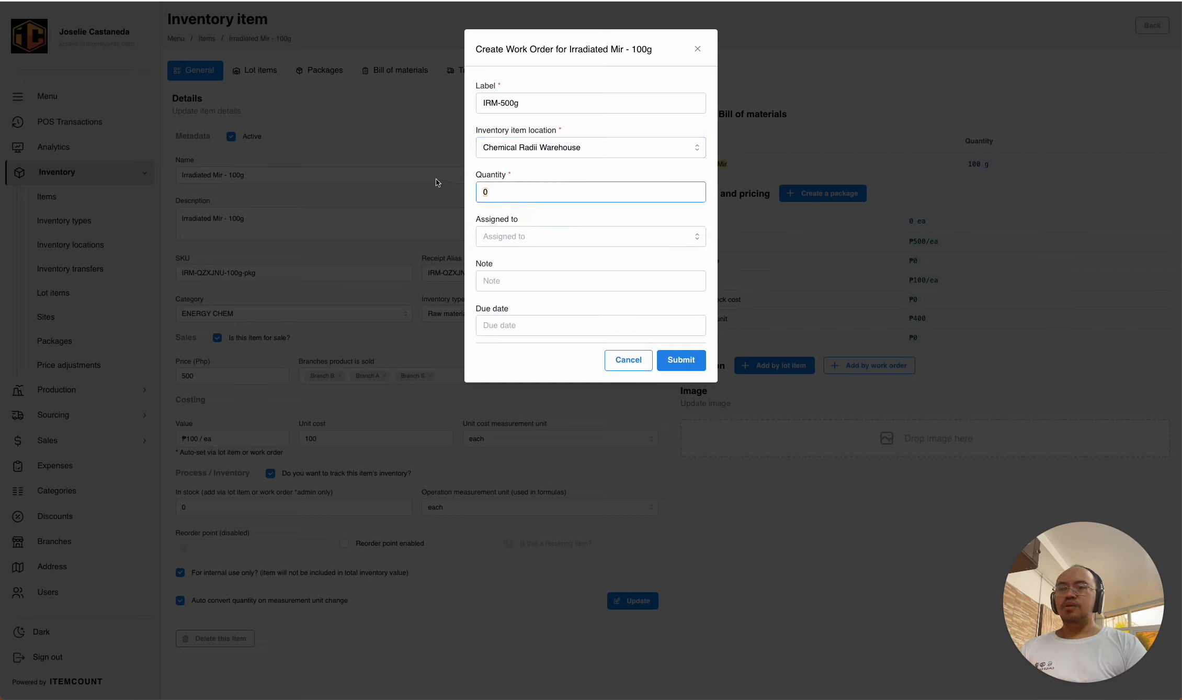
{"action": "type", "text": "5"}
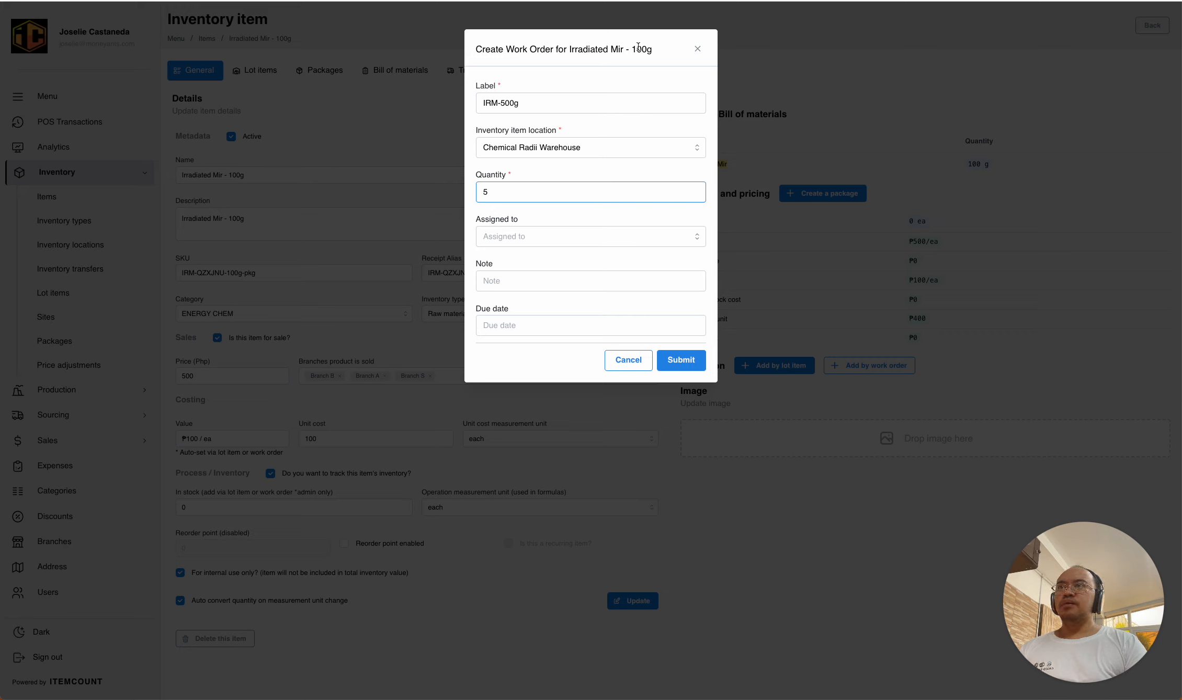
Assign the work order to a user, set its due date to May 31, 2023, and submit it
{"action": "left_click", "coordinate": [554, 236]}
{"action": "left_click", "coordinate": [518, 282]}
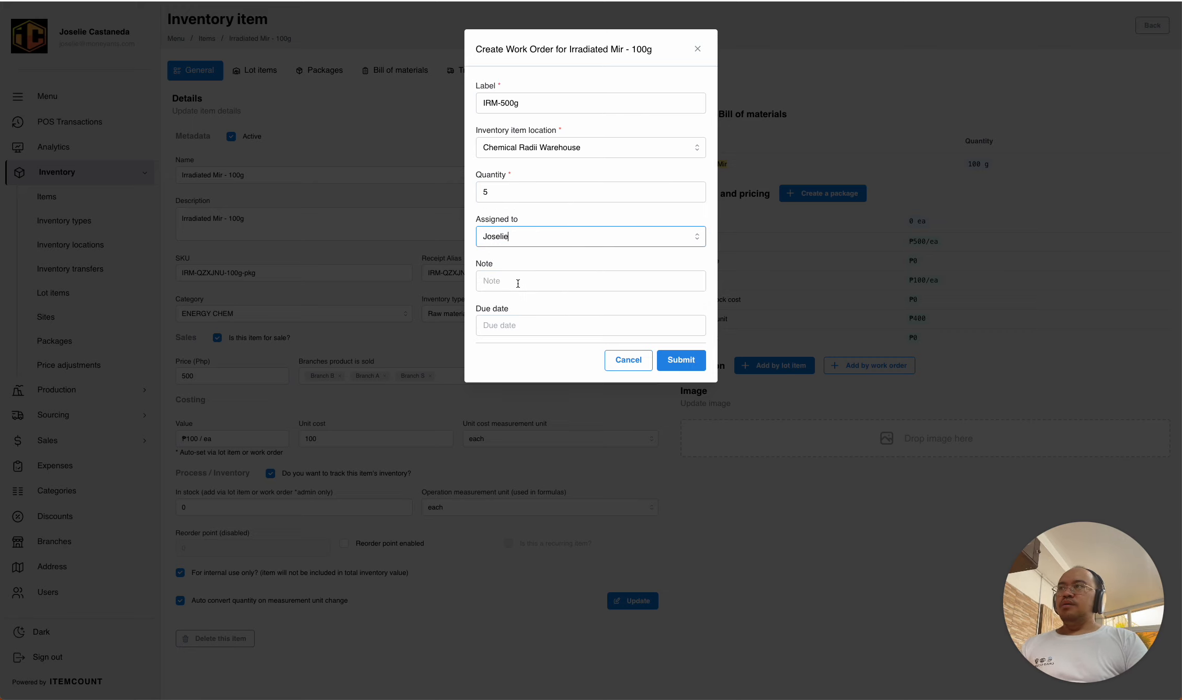
{"action": "left_click", "coordinate": [531, 320]}
{"action": "left_click", "coordinate": [540, 494]}
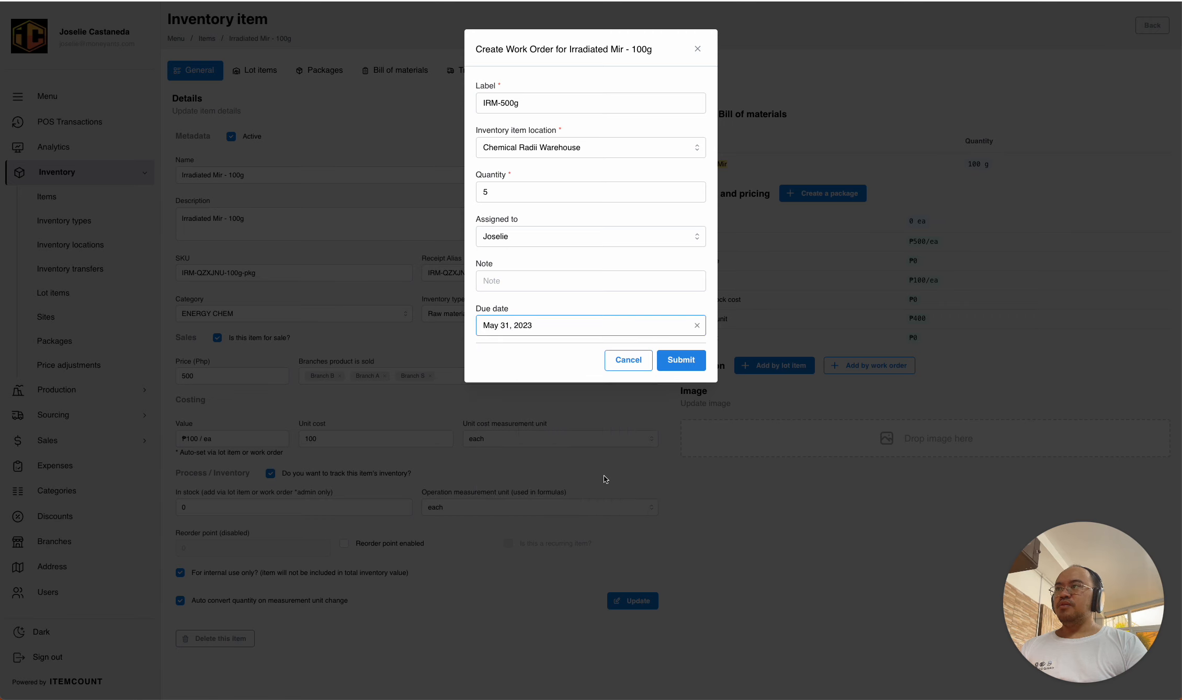
{"action": "left_click", "coordinate": [680, 361]}
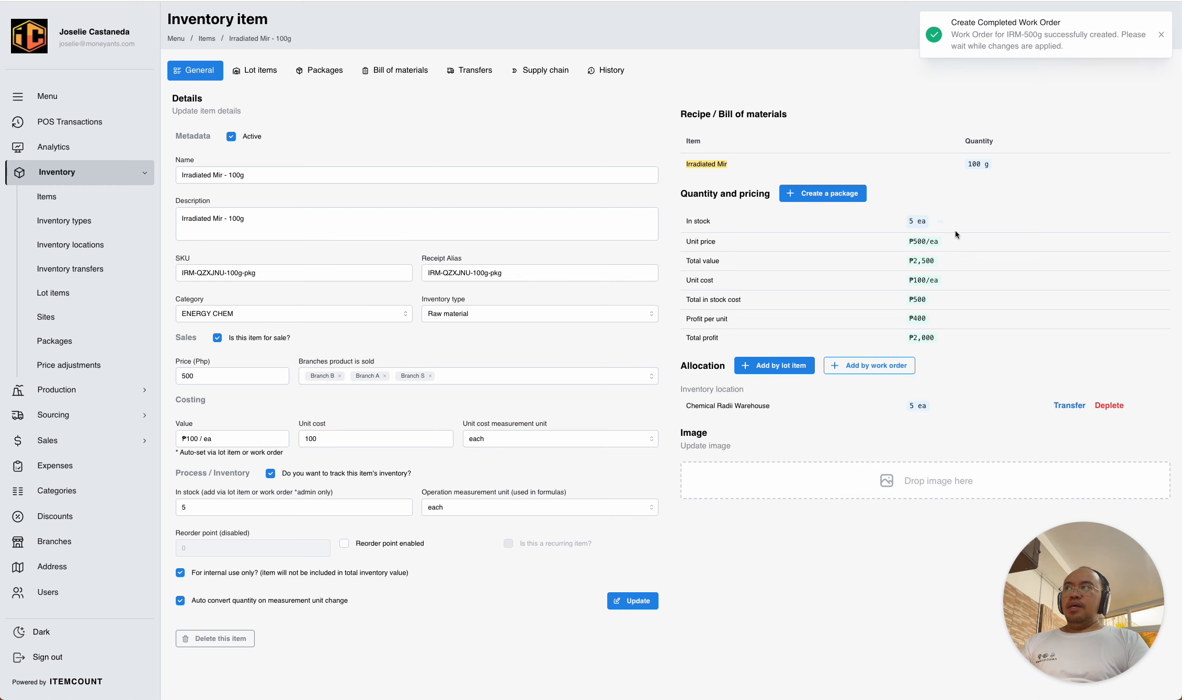
Compare the stock and pricing figures of the 100g package with those of its source item Irradiated Mir
{"action": "left_click_drag", "start_coordinate": [909, 221], "coordinate": [924, 220]}
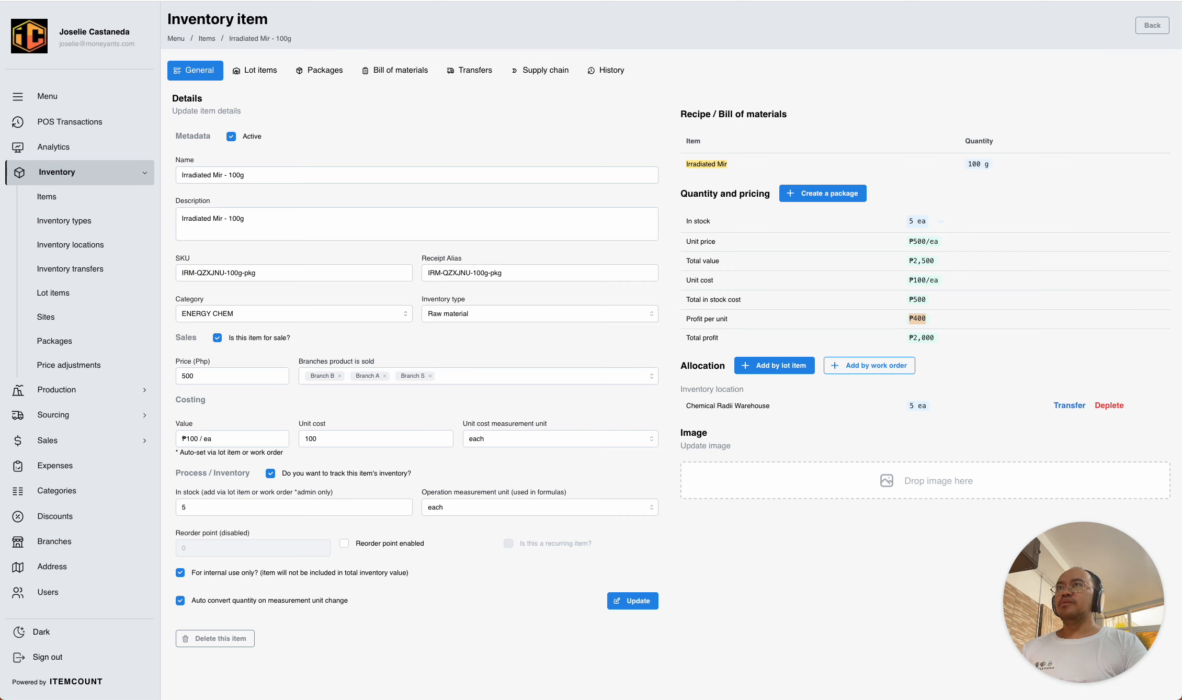
{"action": "key", "text": "super+Left"}
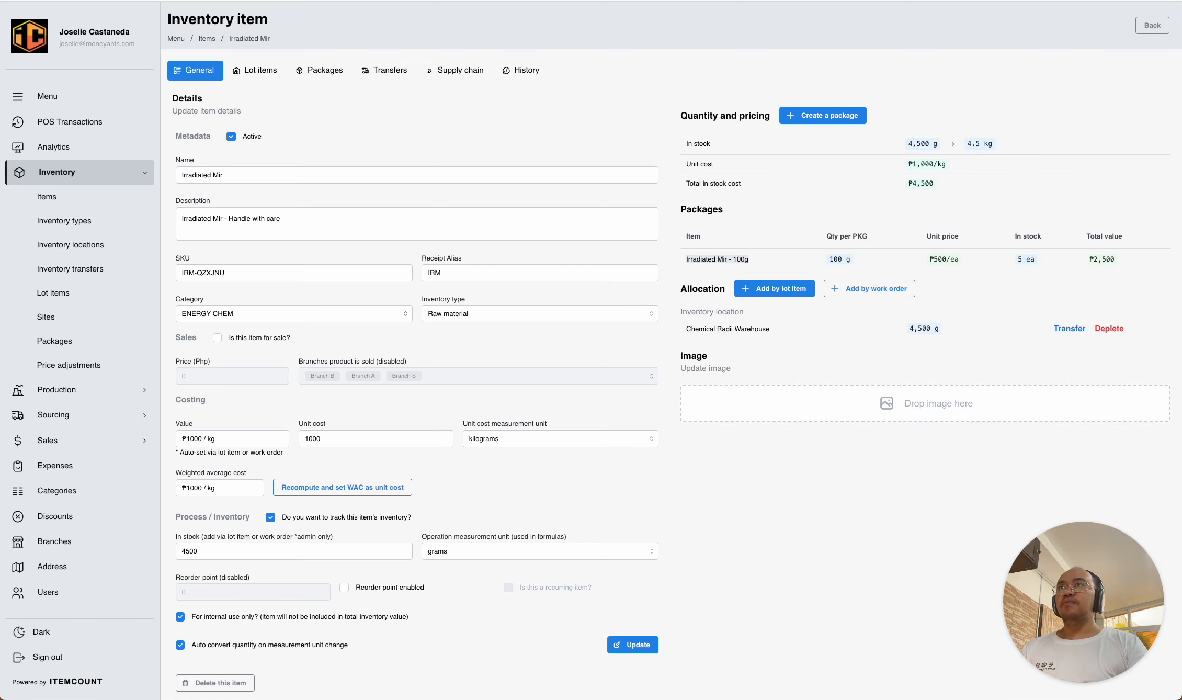
{"action": "left_click", "coordinate": [717, 260]}
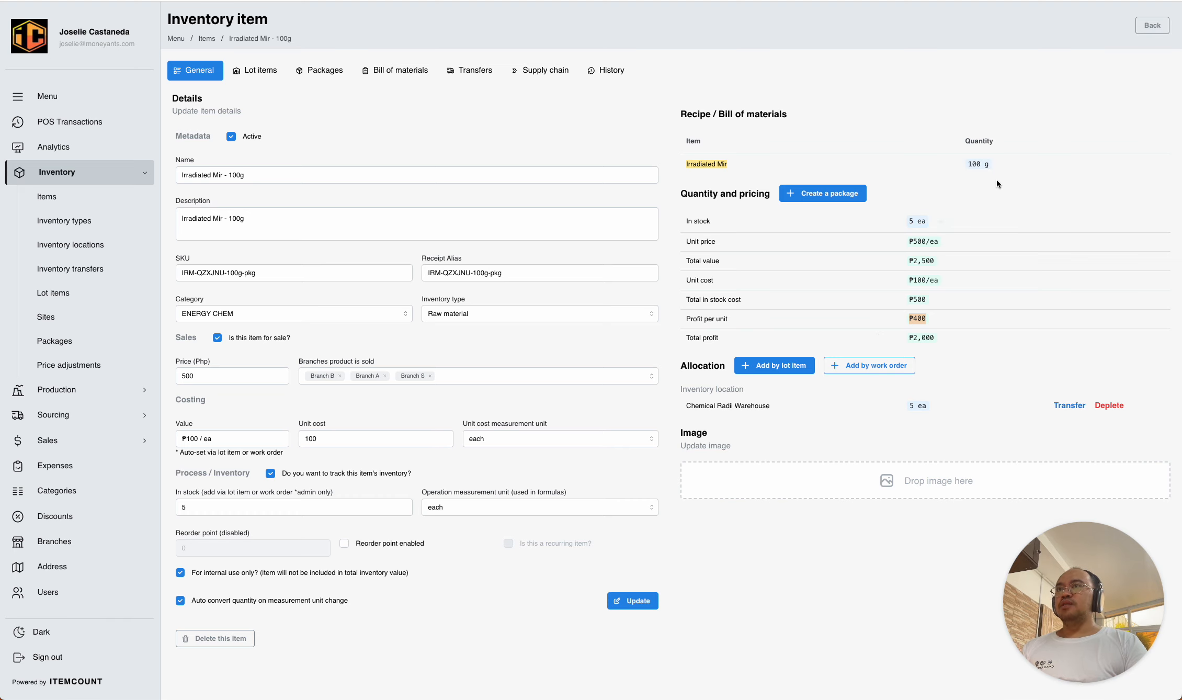
{"action": "left_click", "coordinate": [968, 1]}
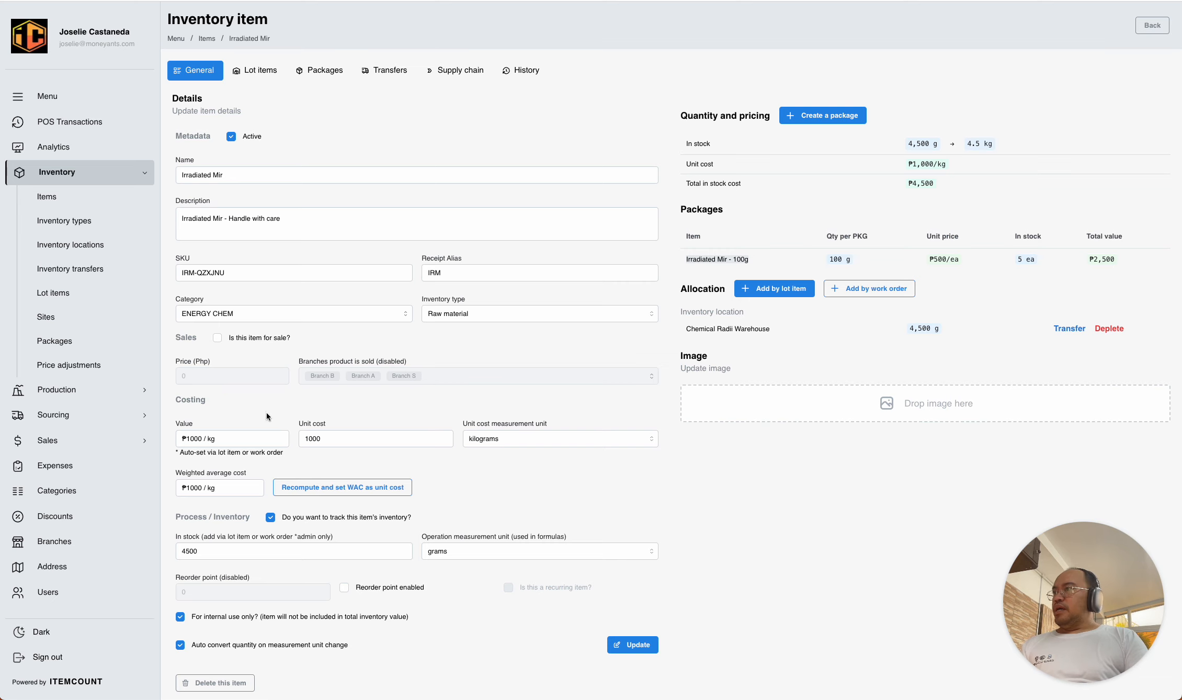
{"action": "left_click", "coordinate": [857, 1]}
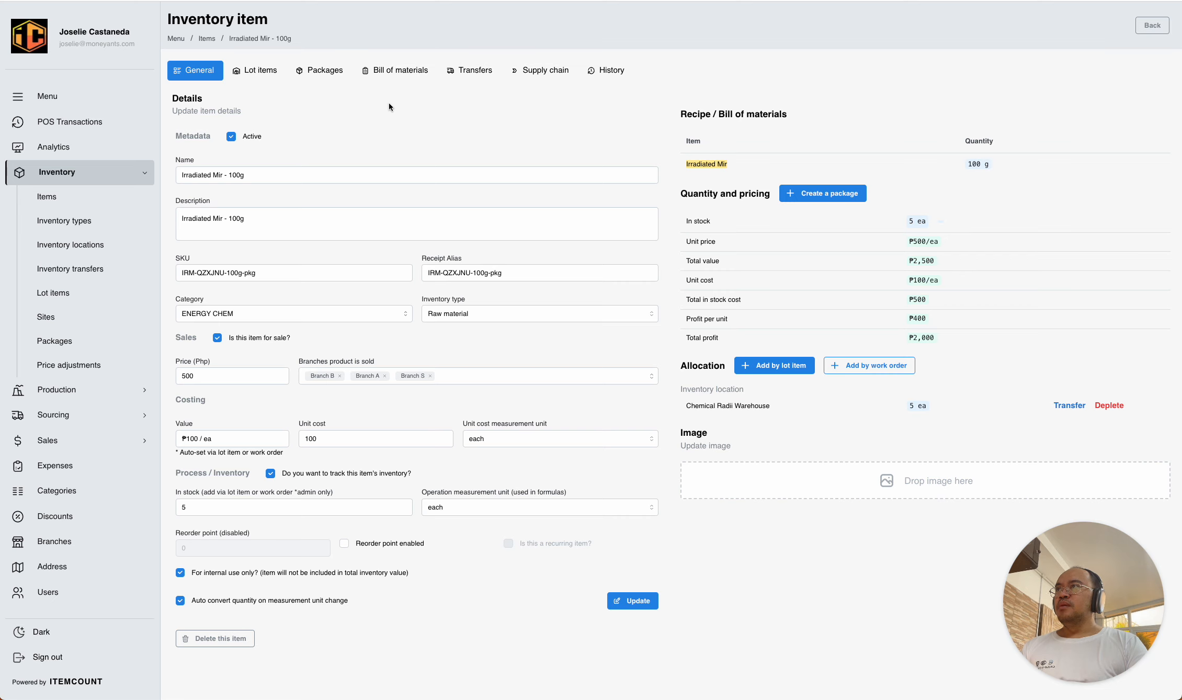
Examine the 100g package's supply chain, recipe summary and full bill of materials, then return to its general details
{"action": "left_click", "coordinate": [543, 78]}
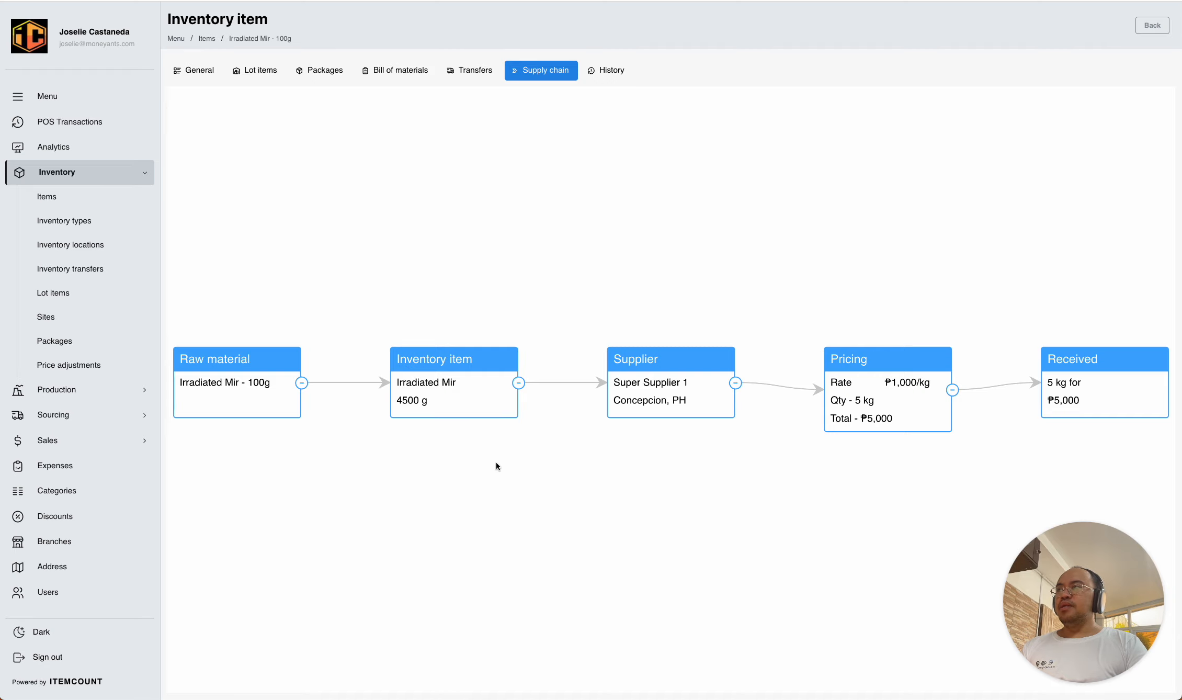
{"action": "left_click", "coordinate": [201, 72]}
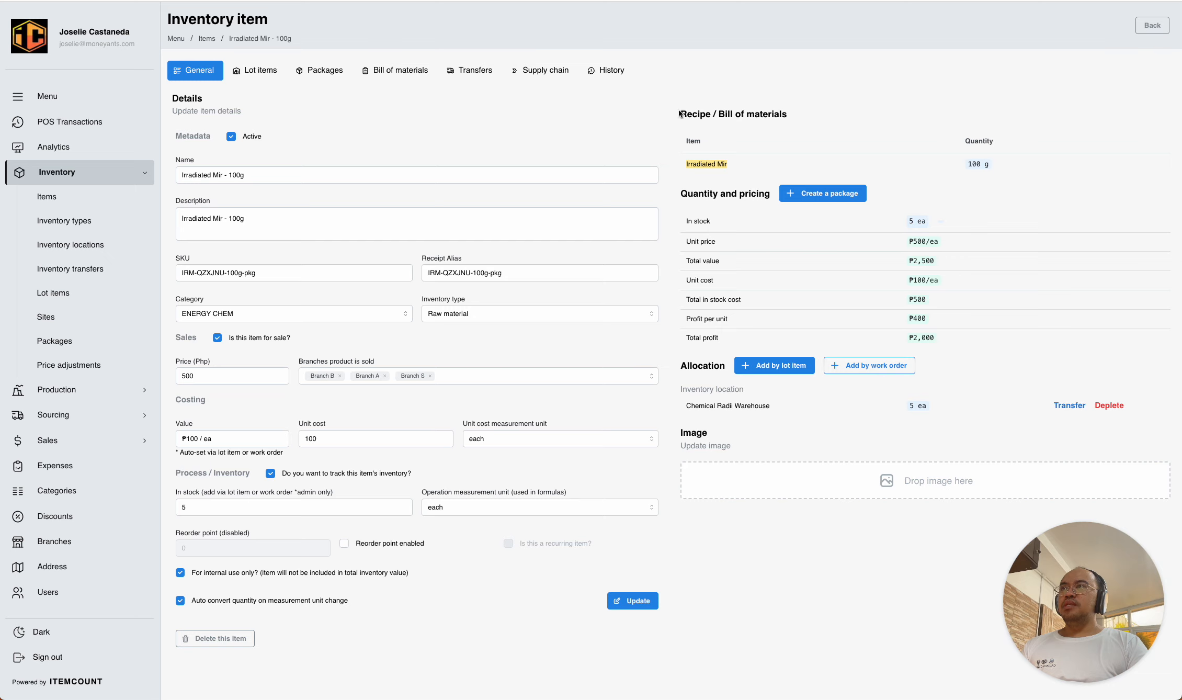
{"action": "left_click_drag", "start_coordinate": [679, 114], "coordinate": [800, 119]}
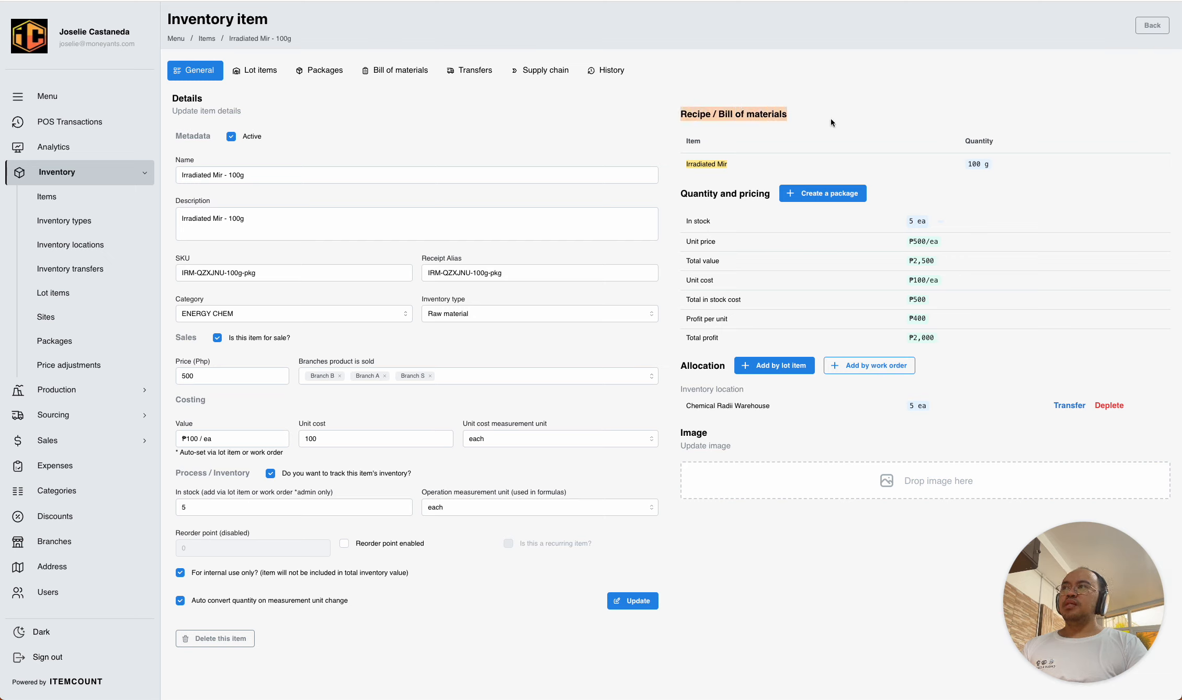
{"action": "left_click", "coordinate": [986, 176]}
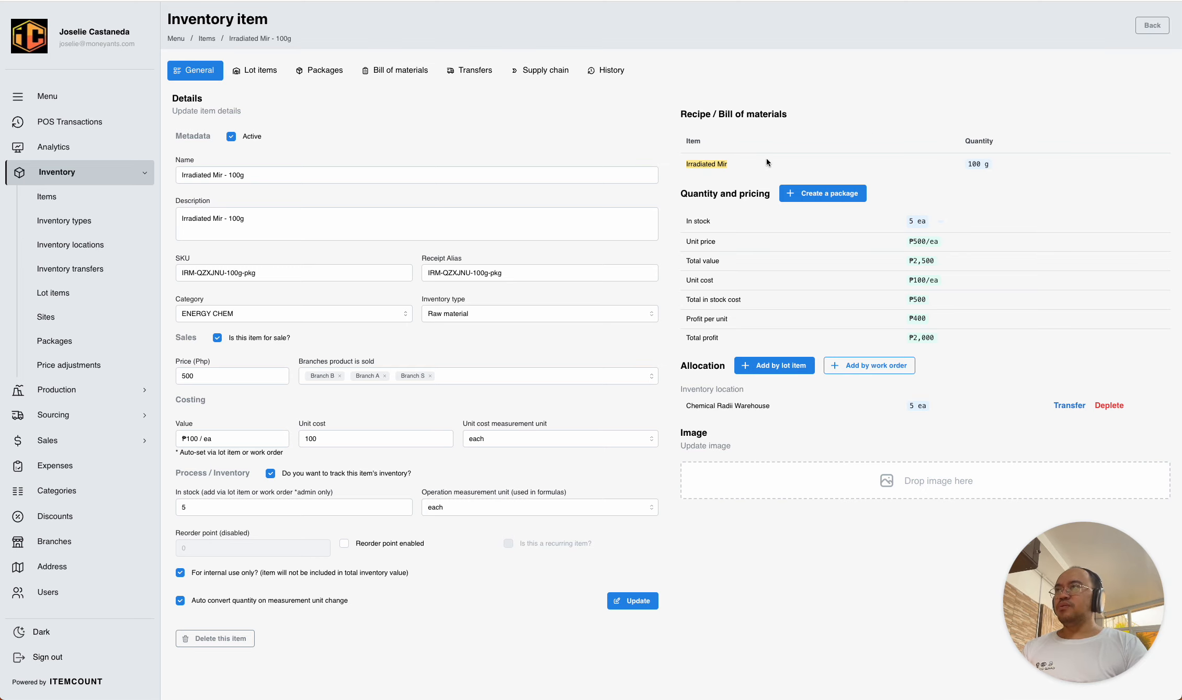
{"action": "left_click", "coordinate": [413, 72]}
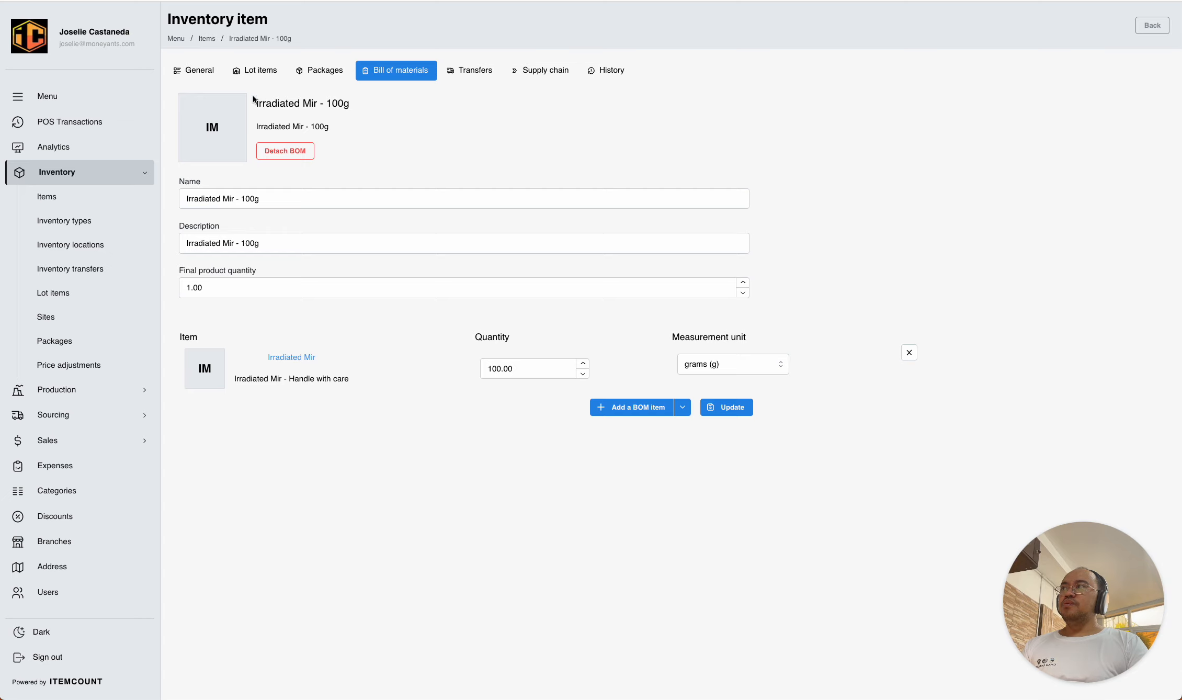
{"action": "left_click", "coordinate": [197, 70]}
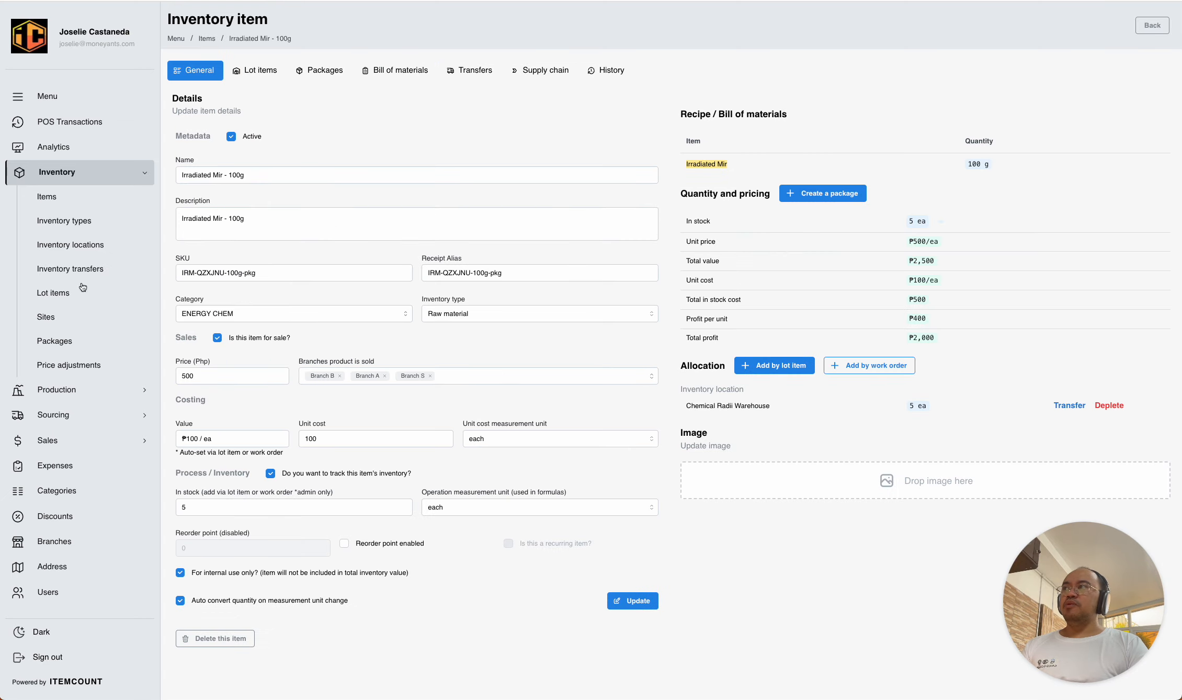